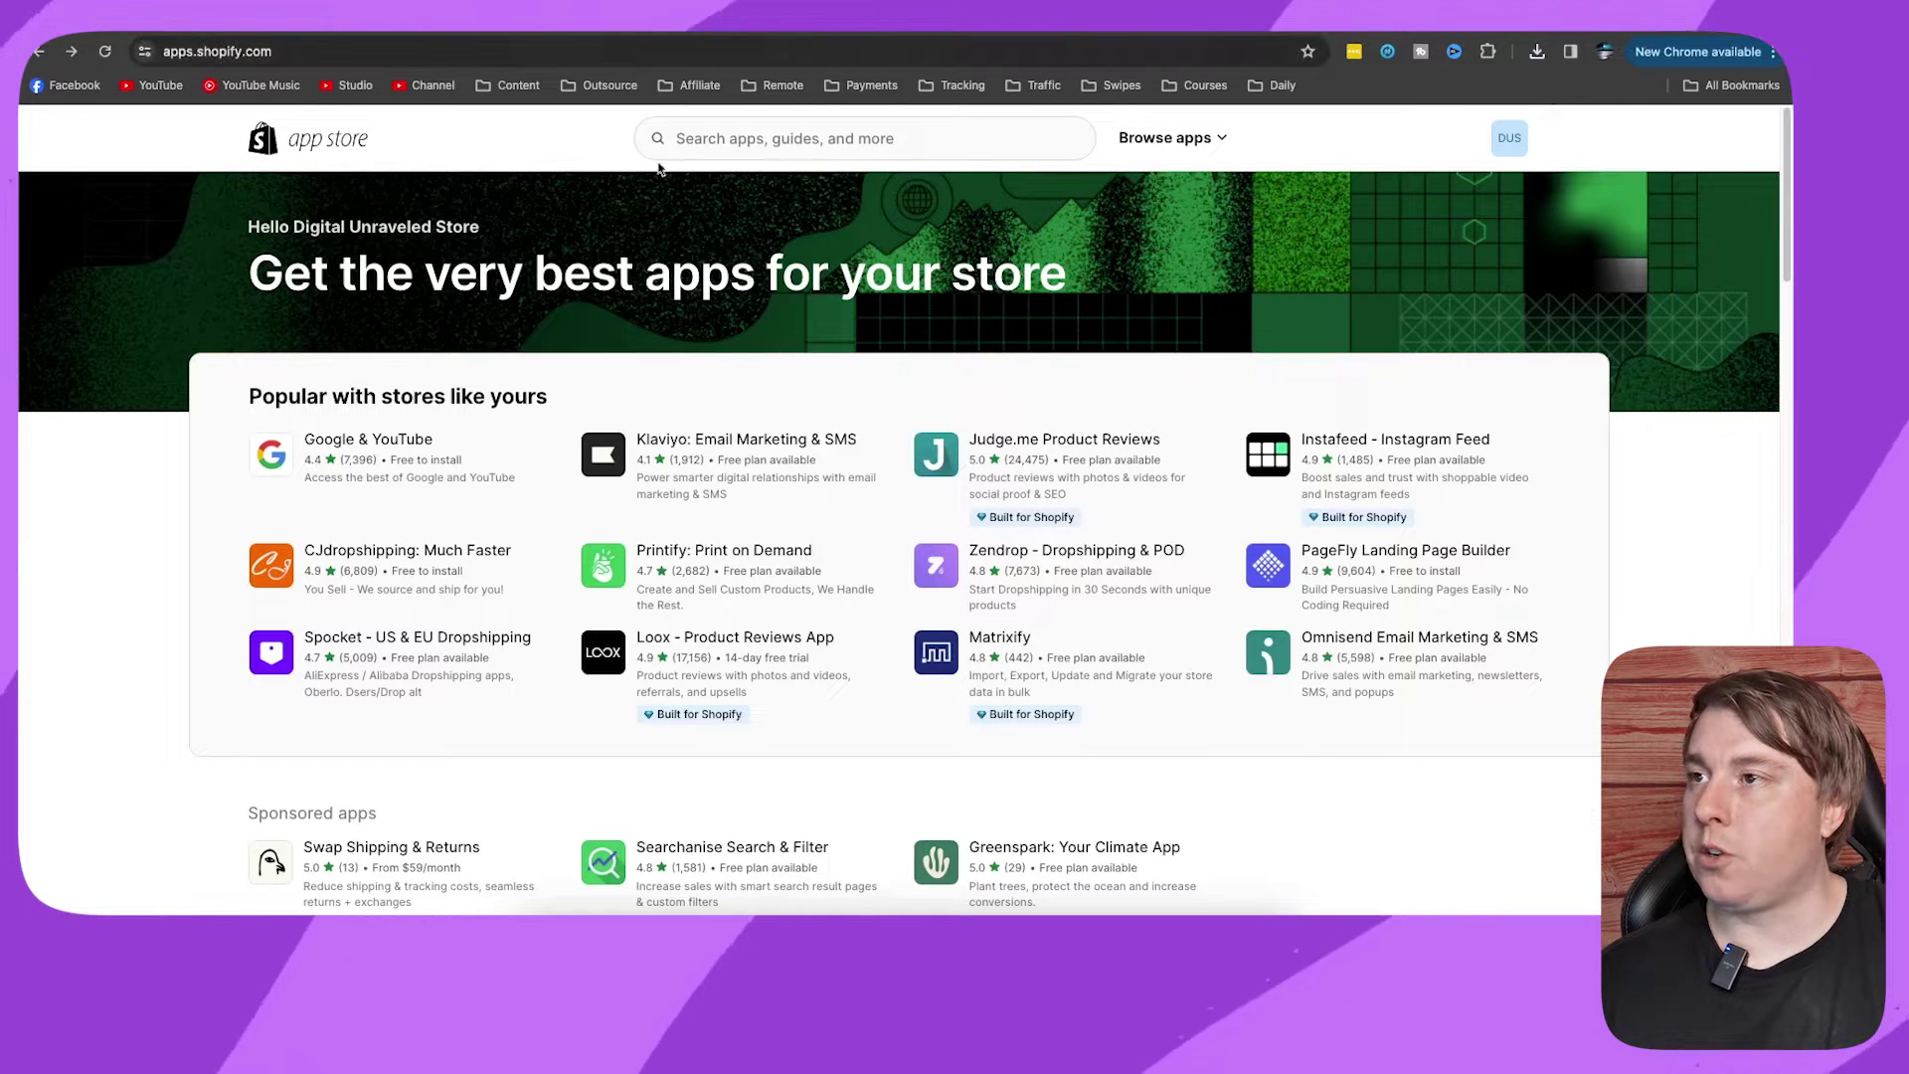
- Search the App Store for 'digital downloads' to list apps such as Digital Downloads – Filemonk
click(713, 141)
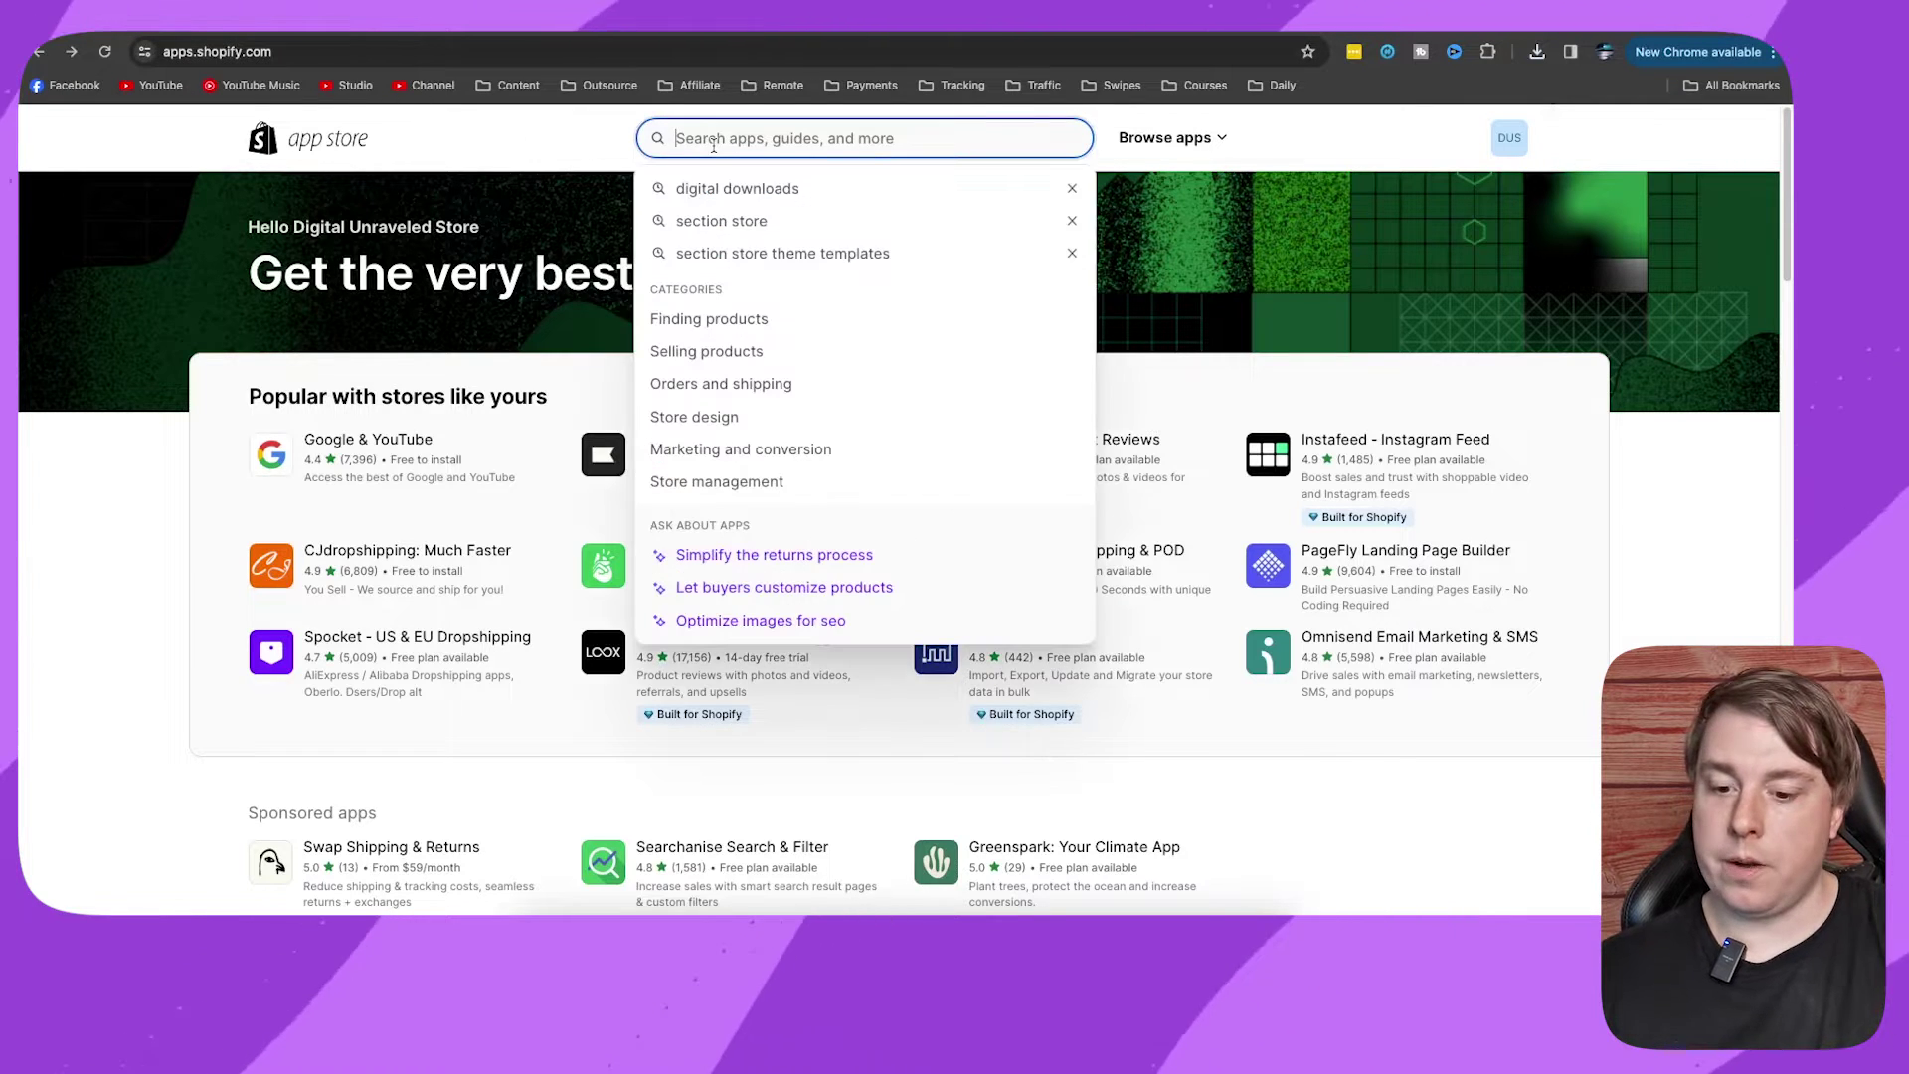
text(digital d)
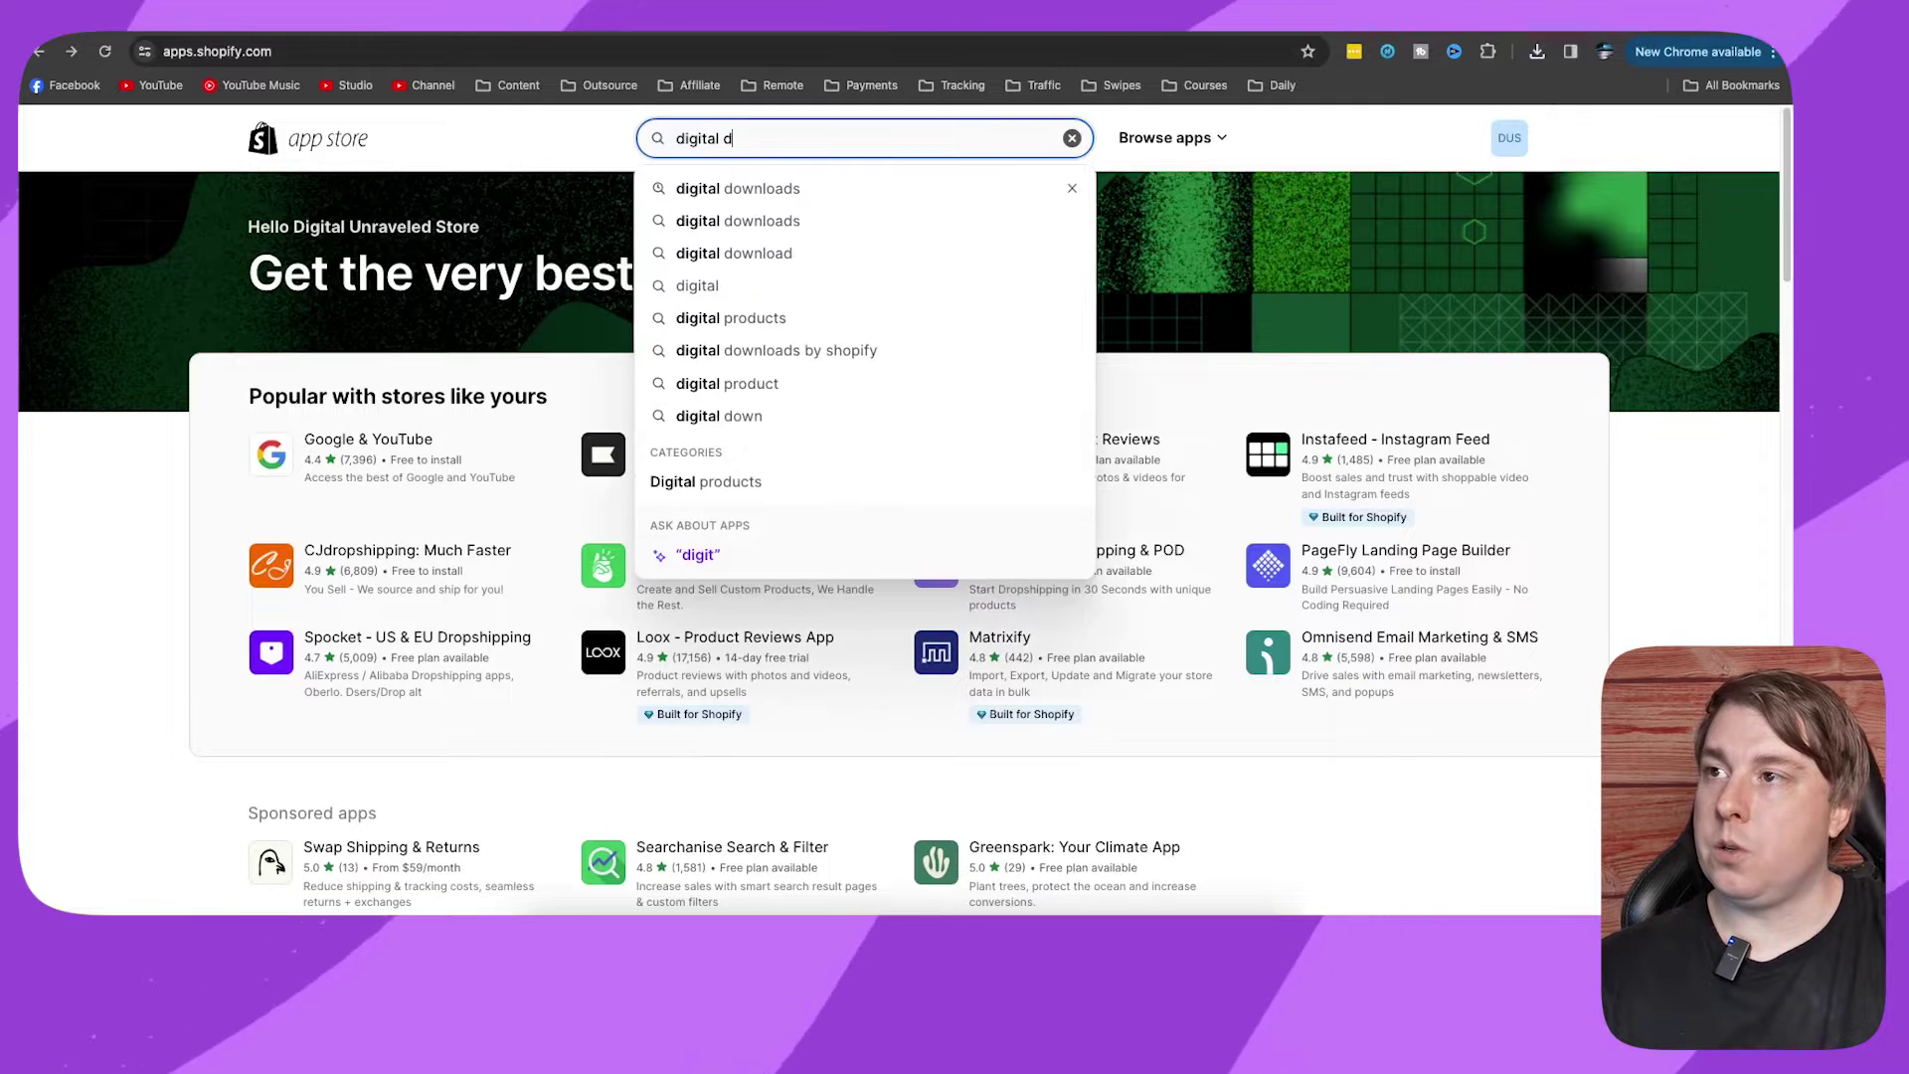
text(ownloads)
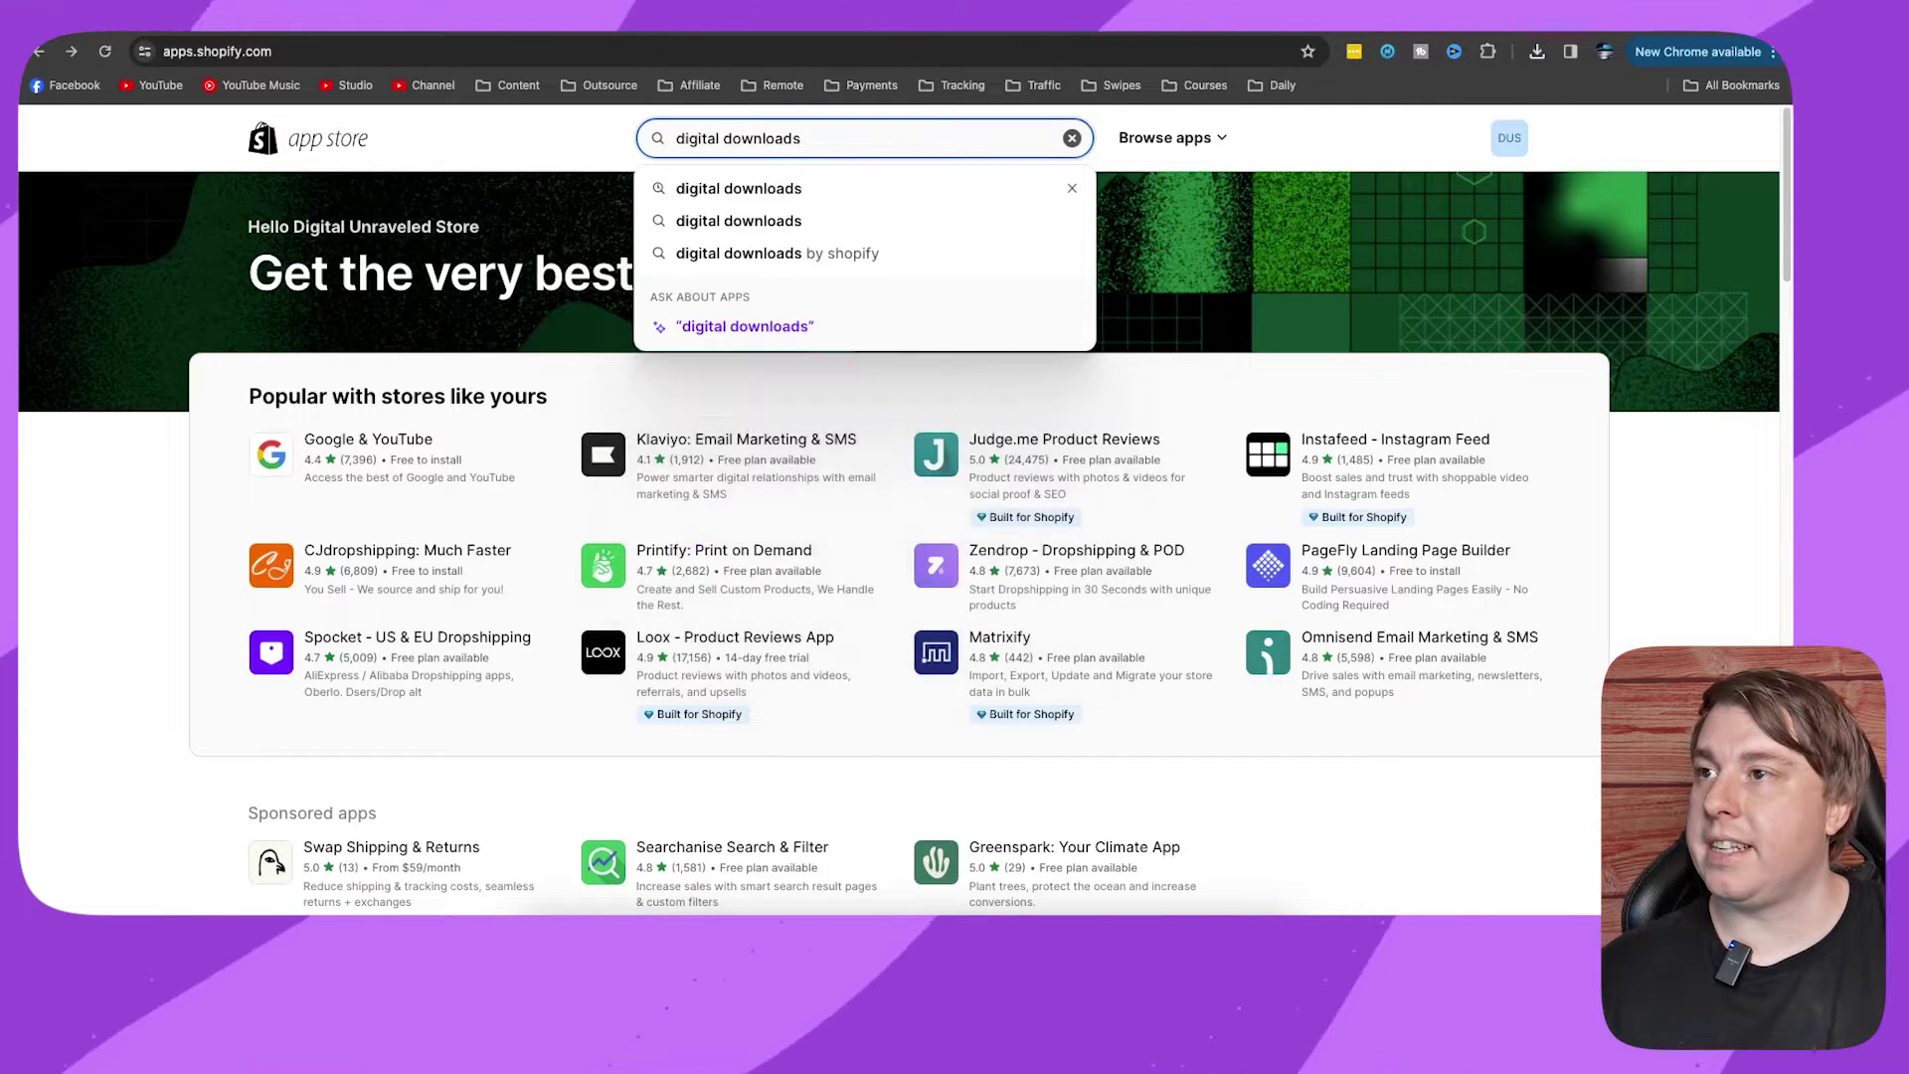
click(754, 190)
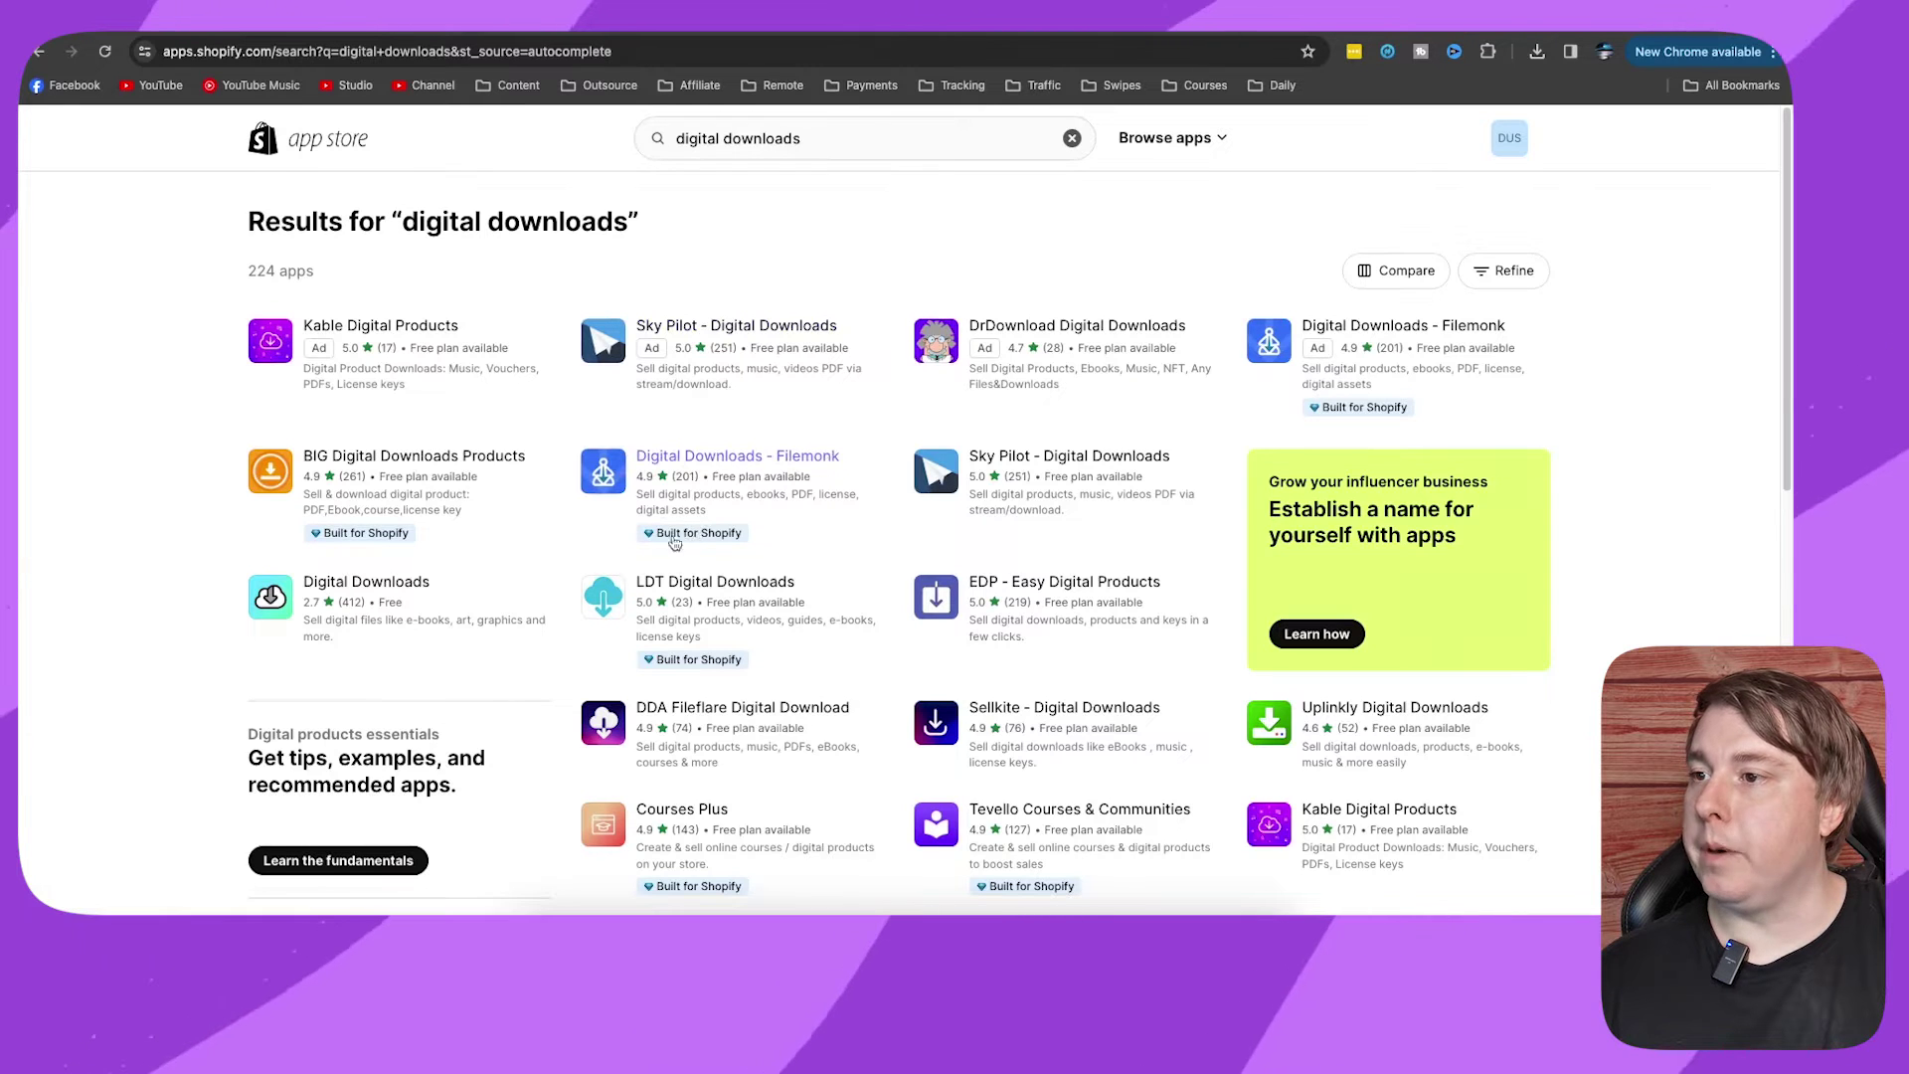
- Install Digital Downloads – Filemonk from its App Store page
click(770, 458)
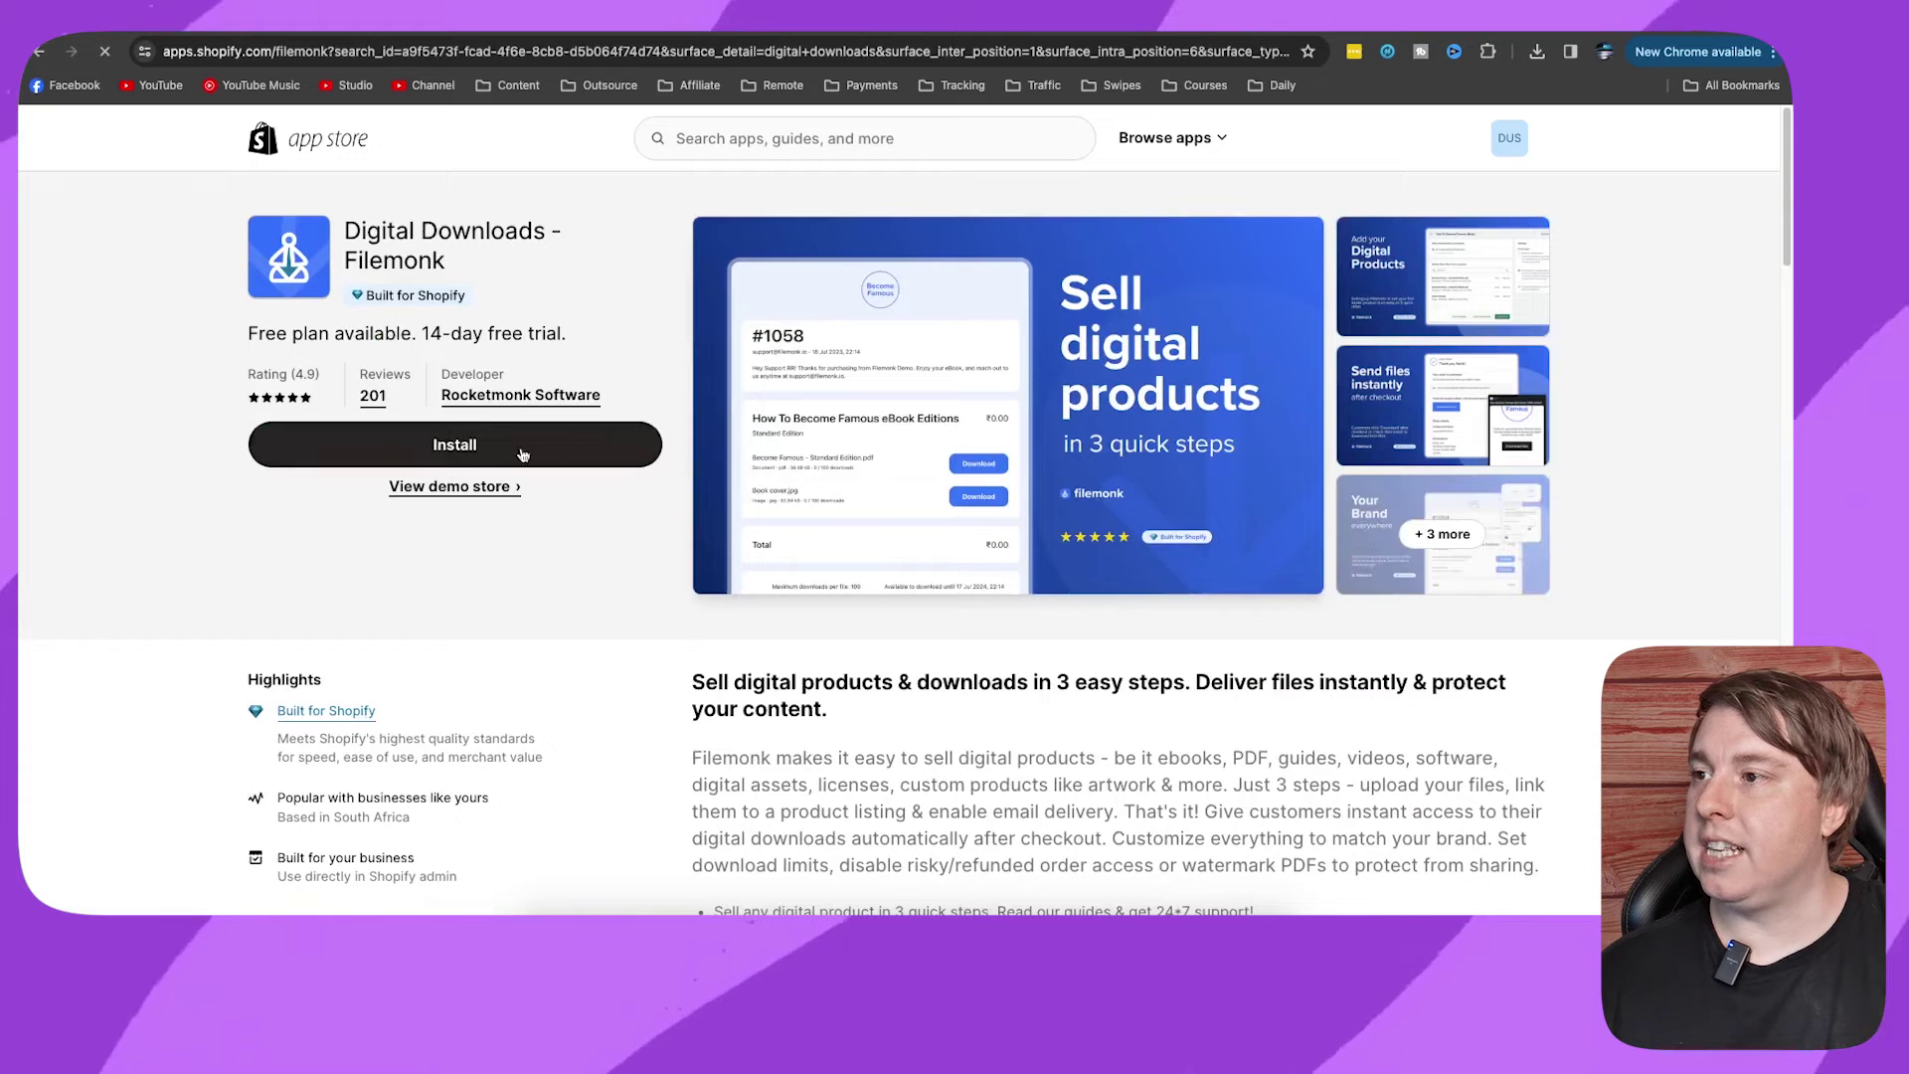
click(481, 449)
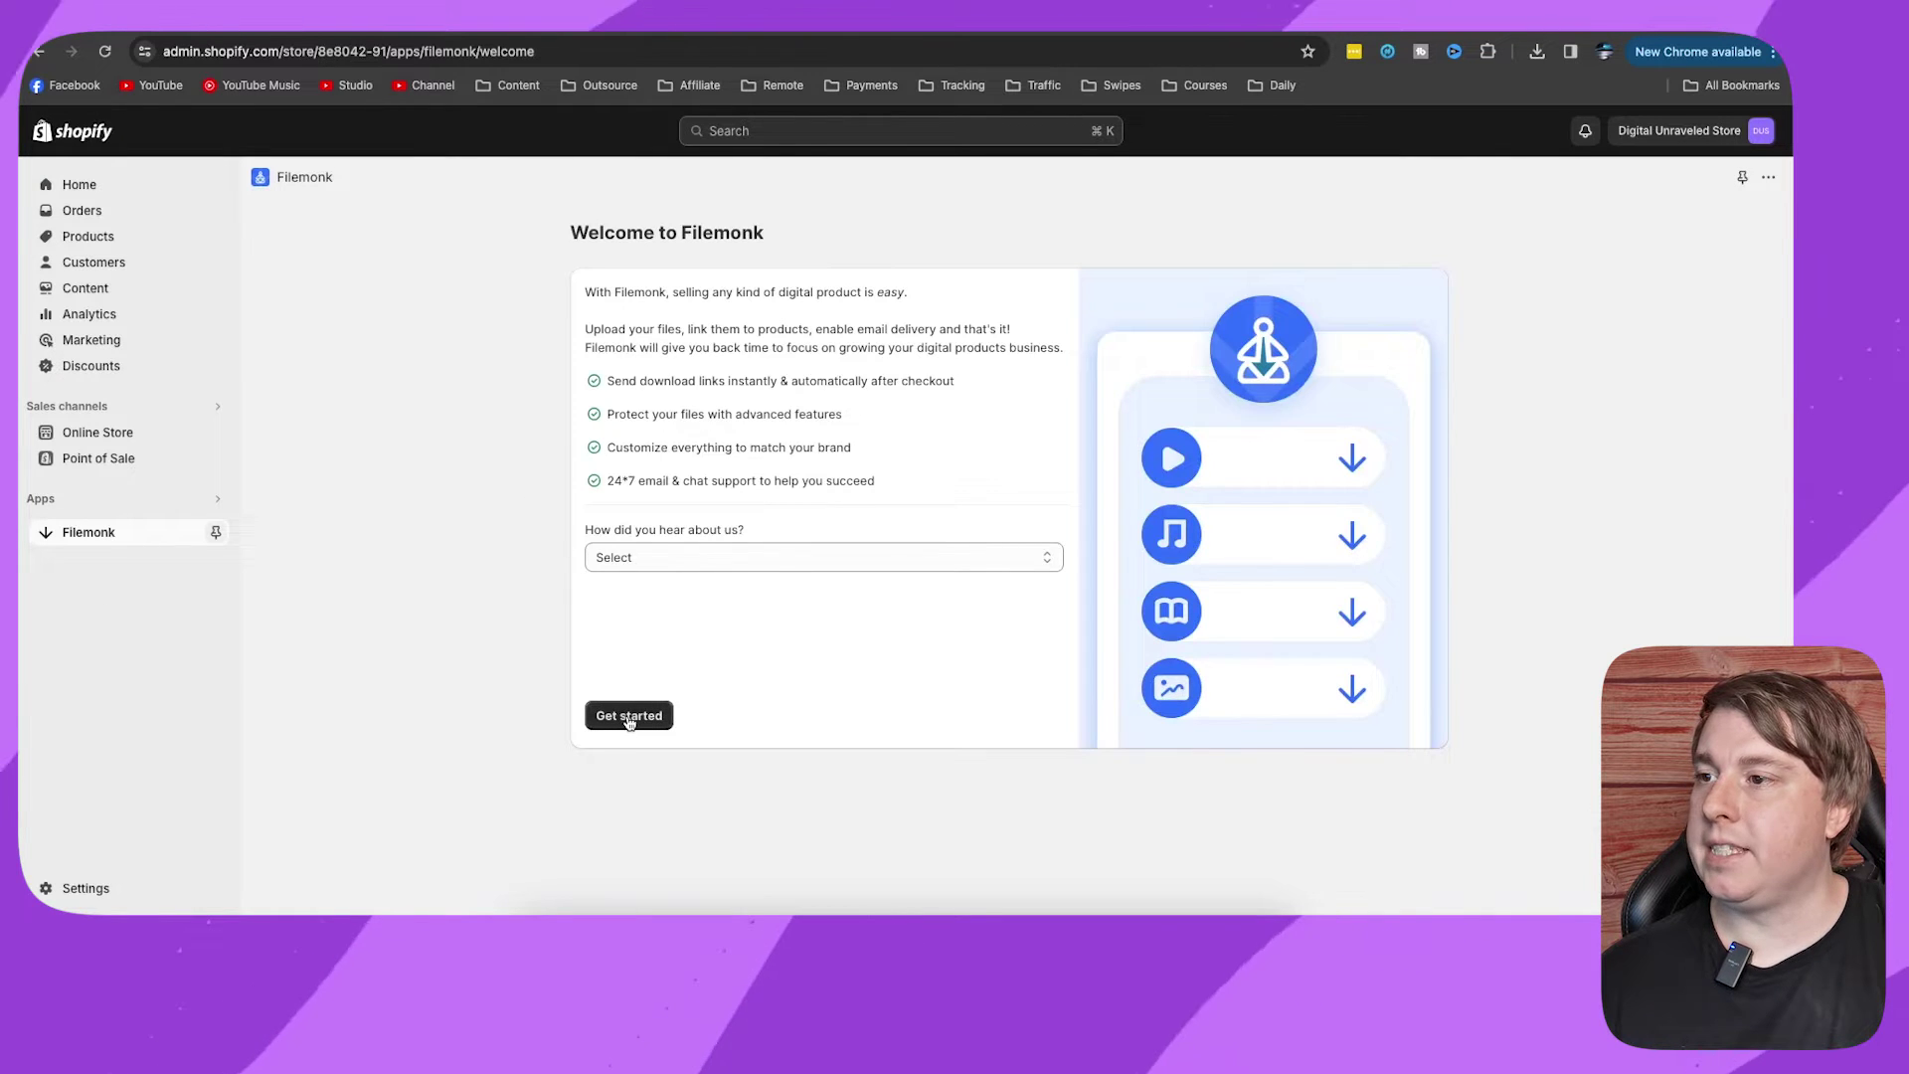
- Answer 'Search on App Store' in Filemonk's welcome form and subscribe to the Free plan
click(1034, 559)
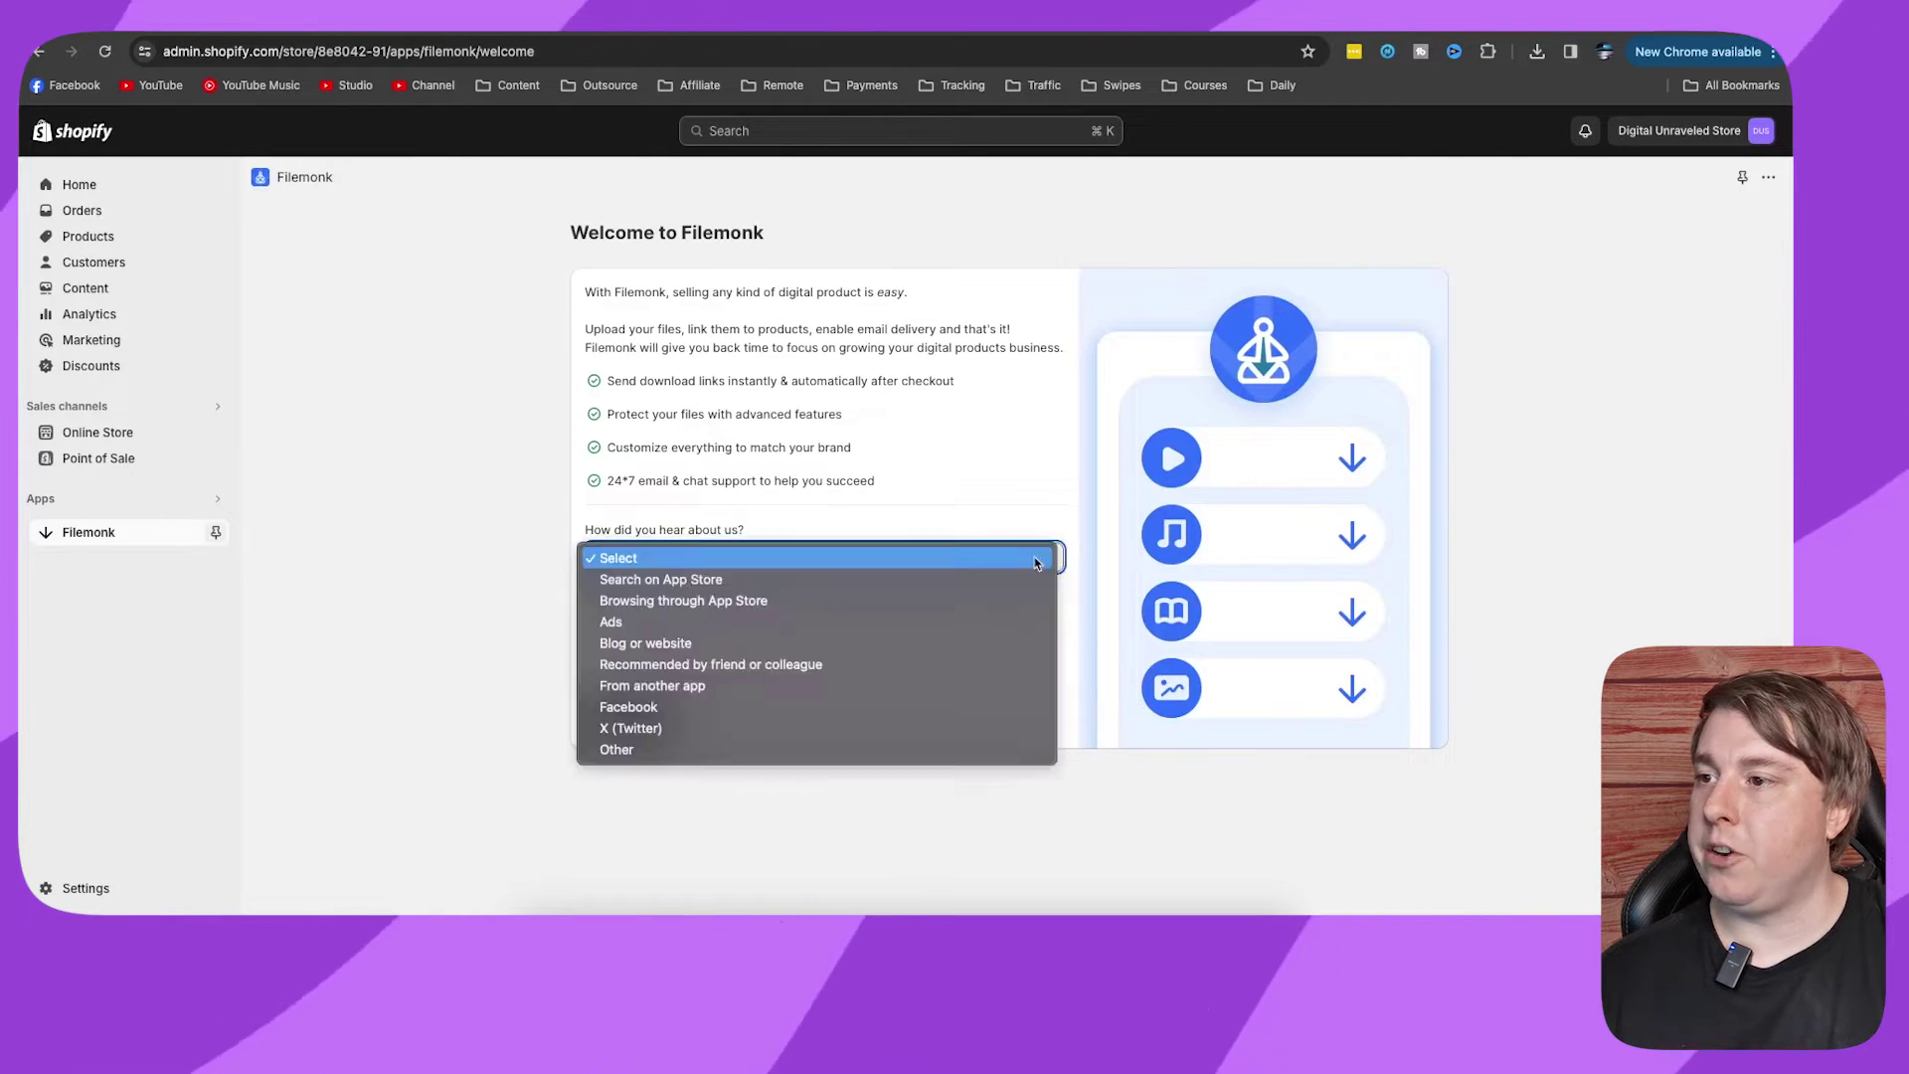
click(964, 580)
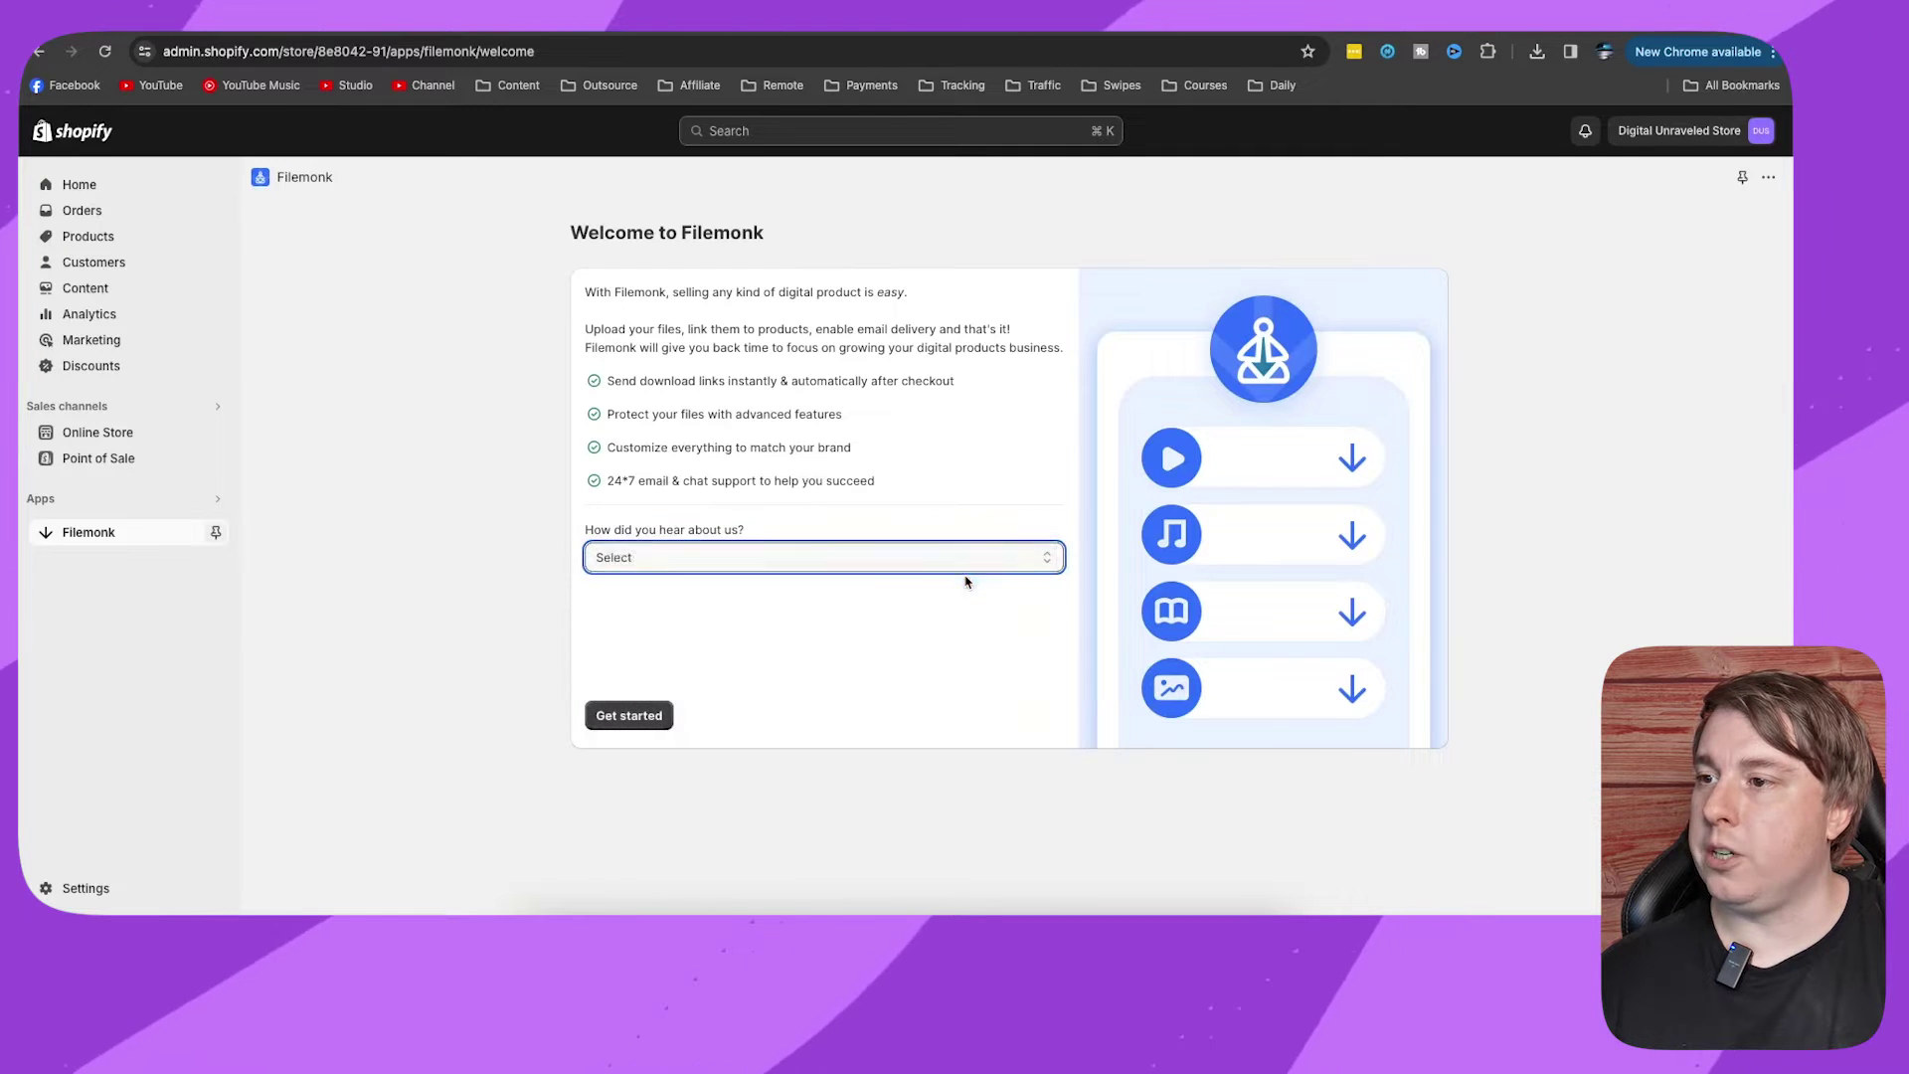
click(631, 724)
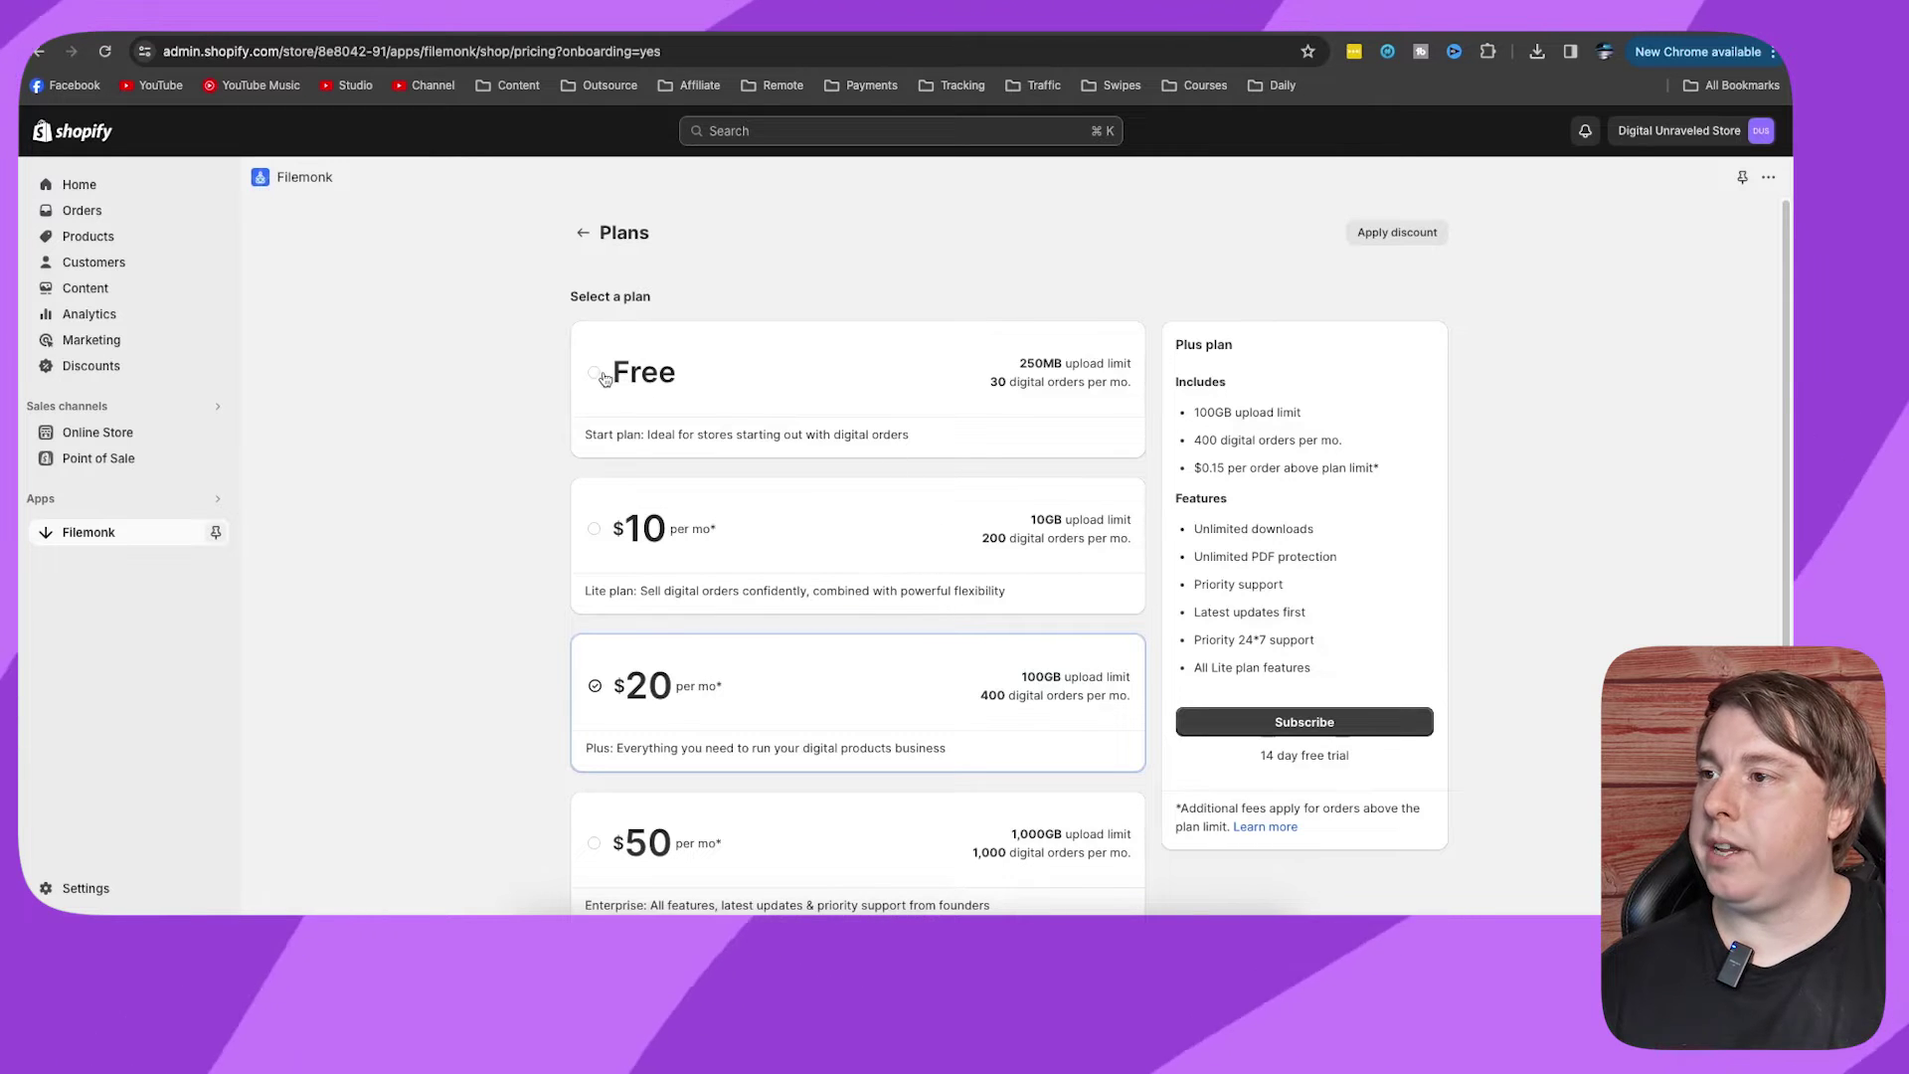
click(713, 391)
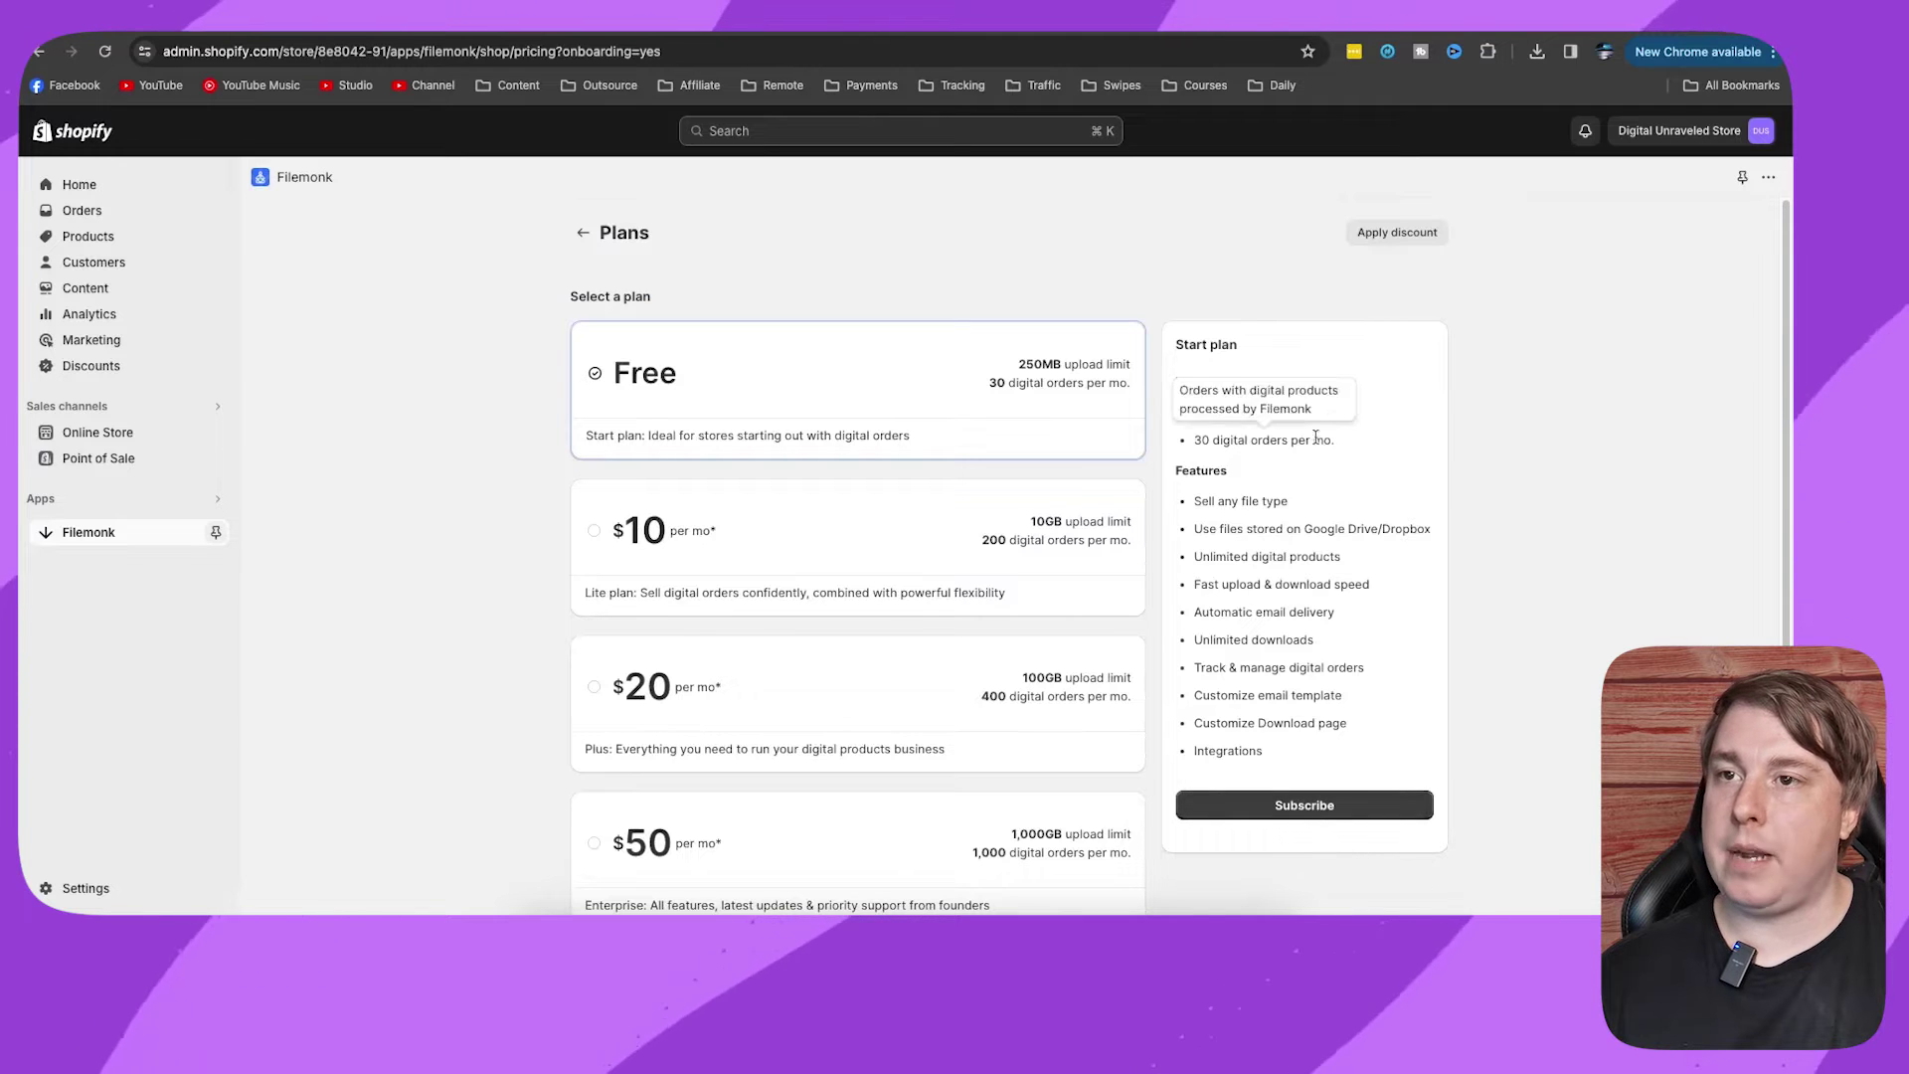
click(1299, 811)
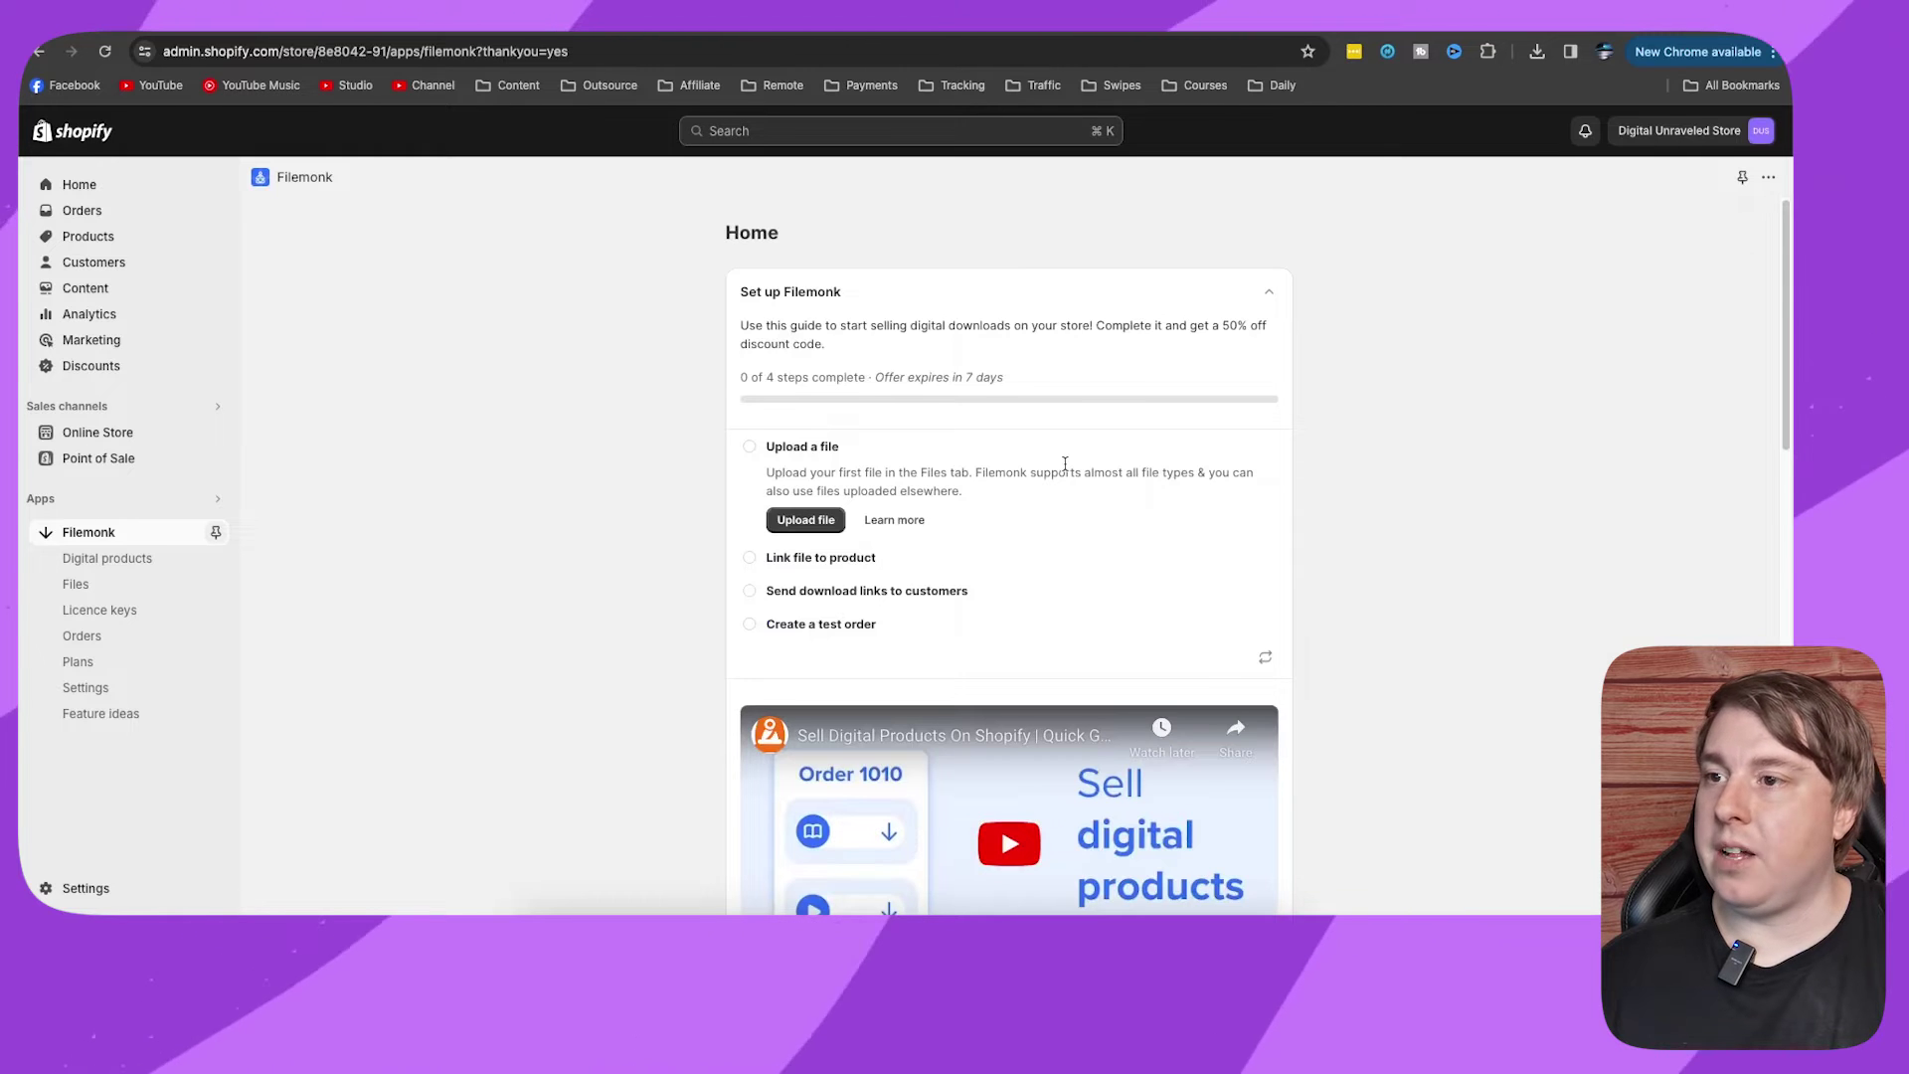
- Upload dummy.pdf from the Downloads folder to Filemonk's Files
click(812, 529)
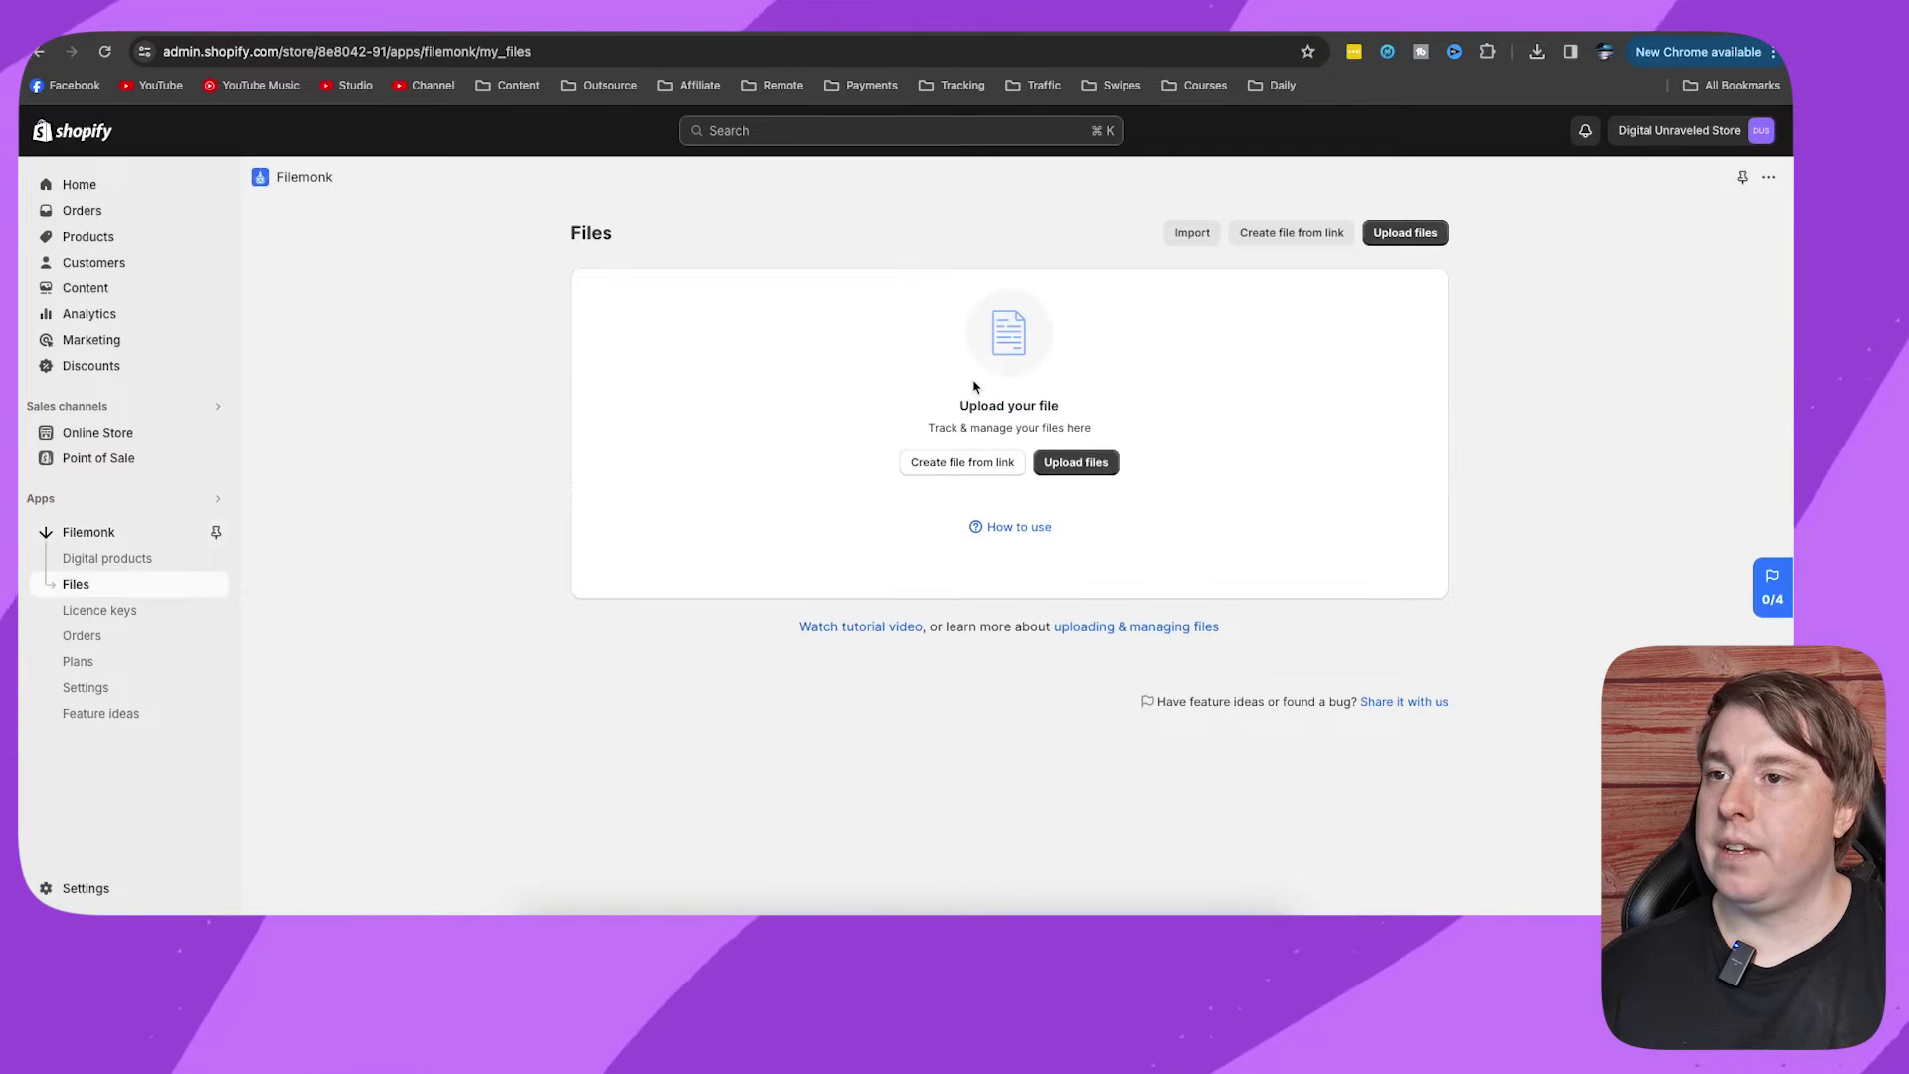
click(1081, 466)
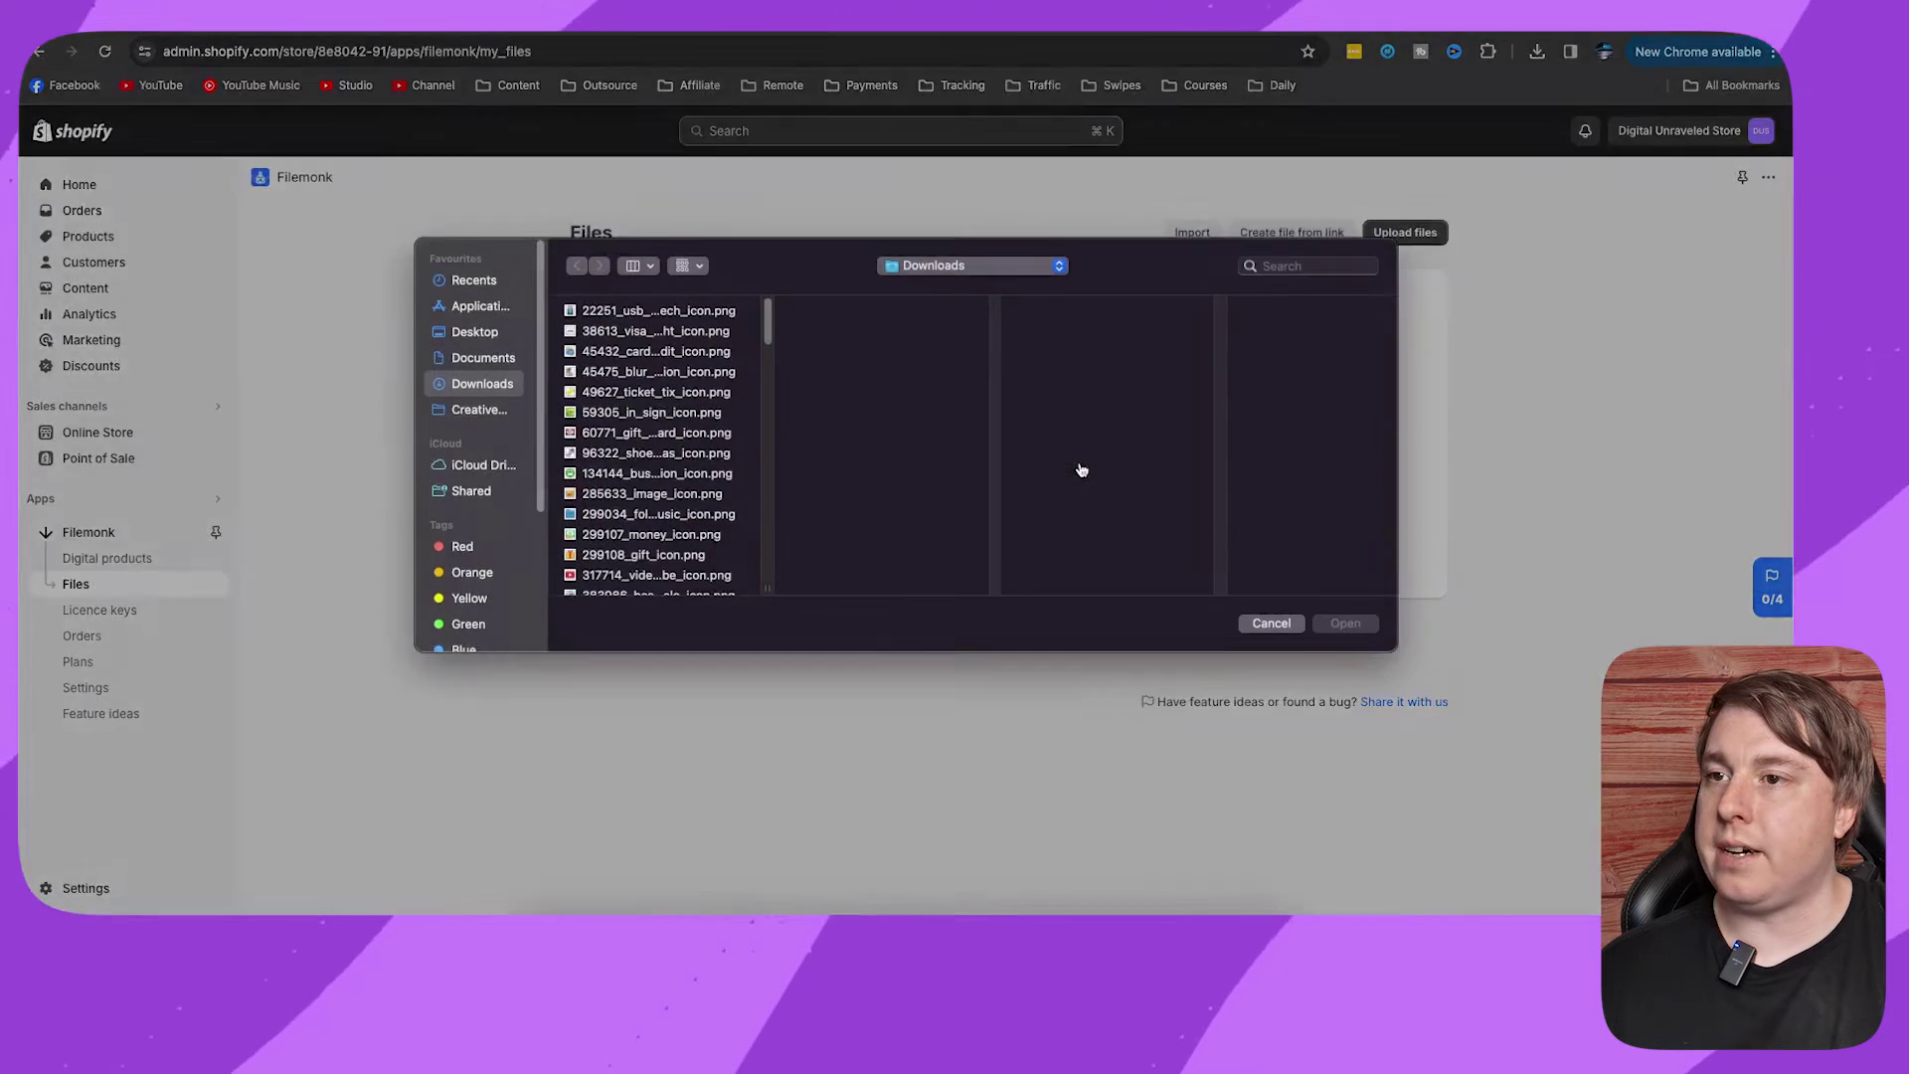
click(642, 364)
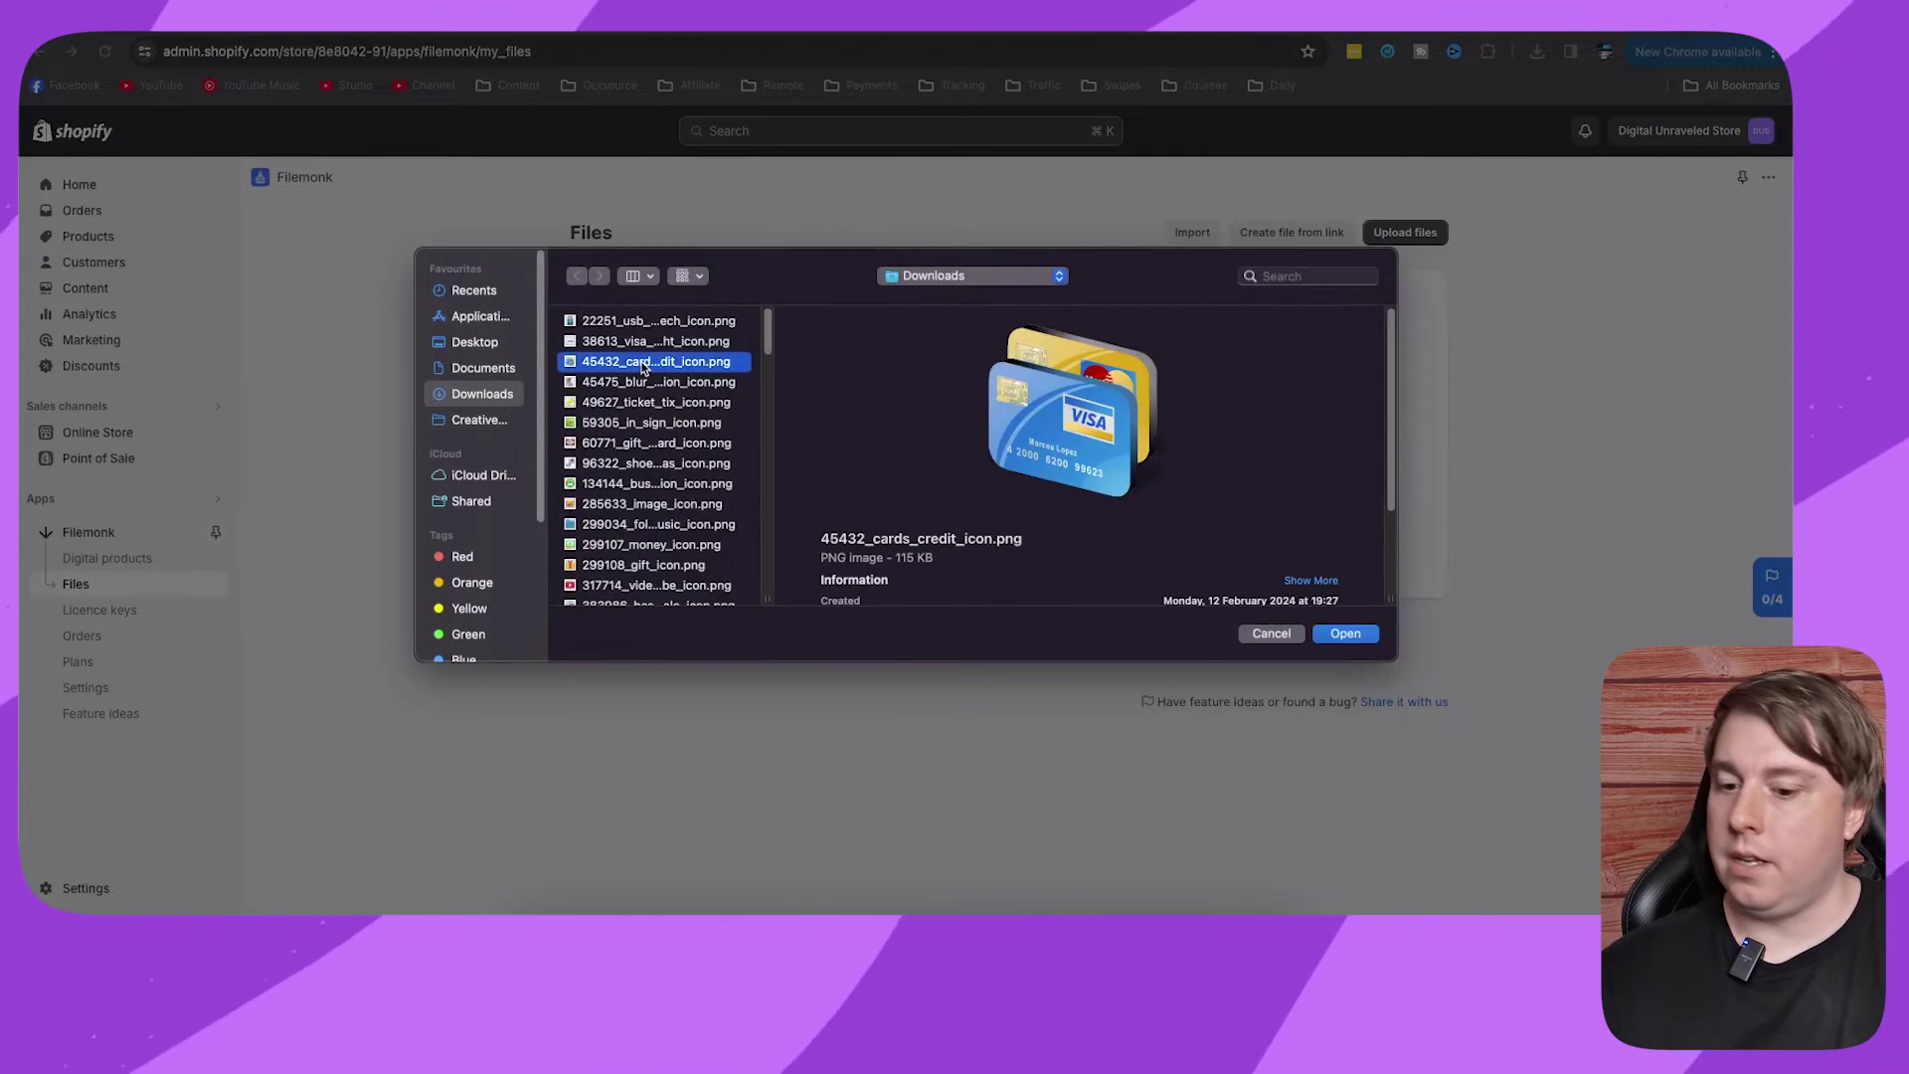
key(d)
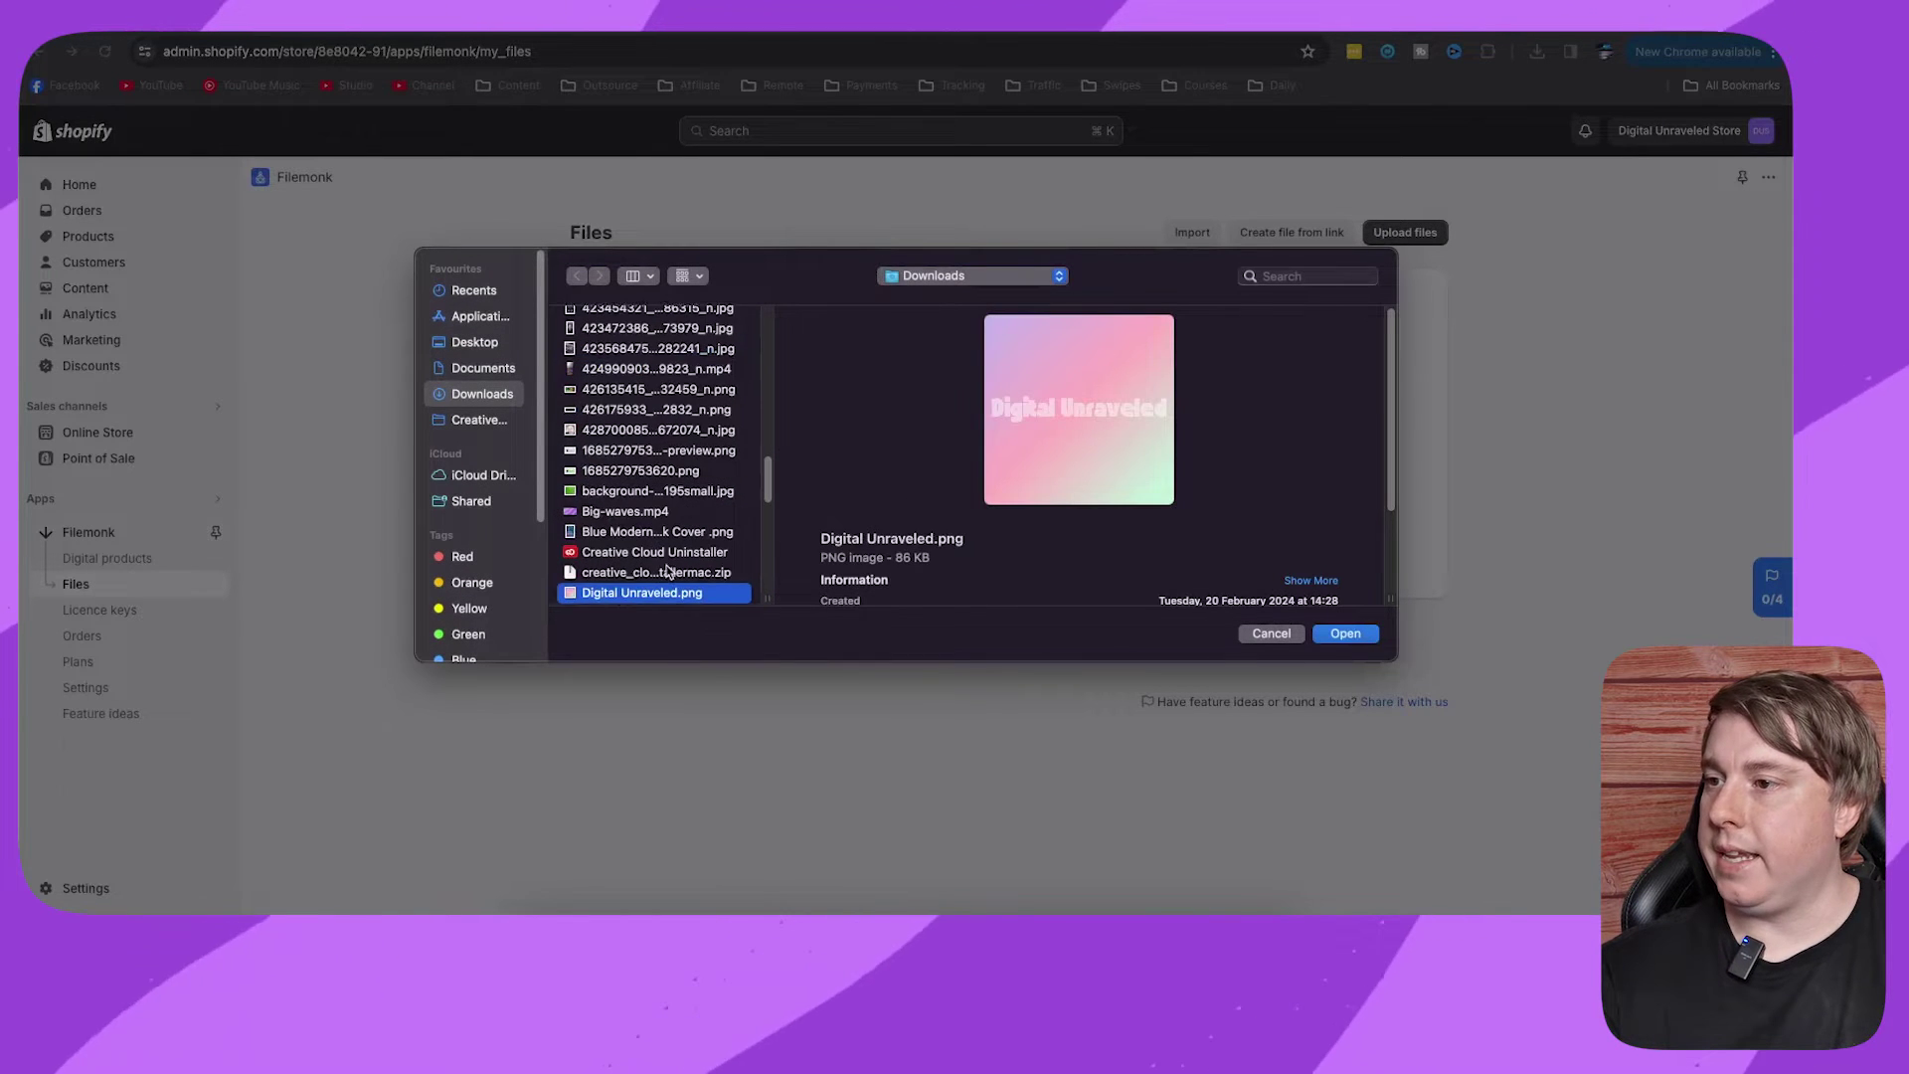
scroll(666, 569, down, 1)
click(667, 571)
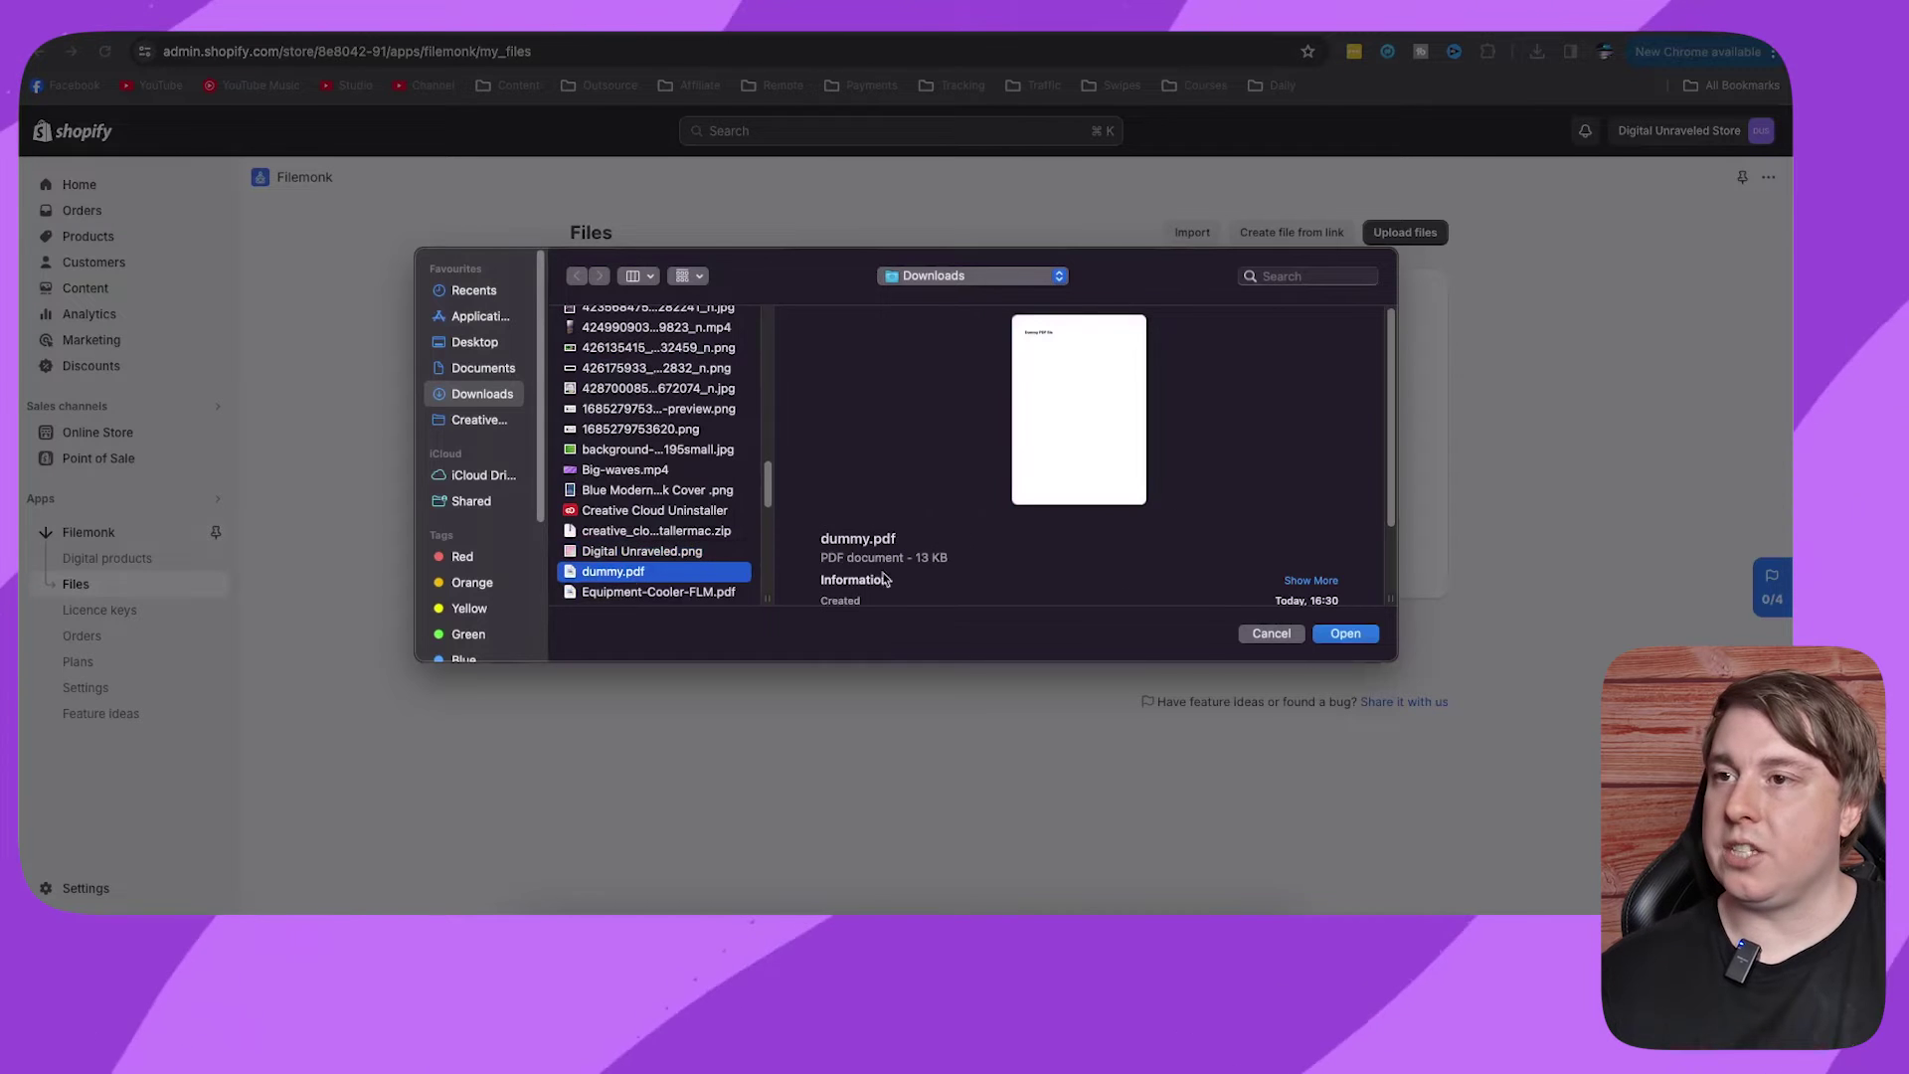
click(1376, 637)
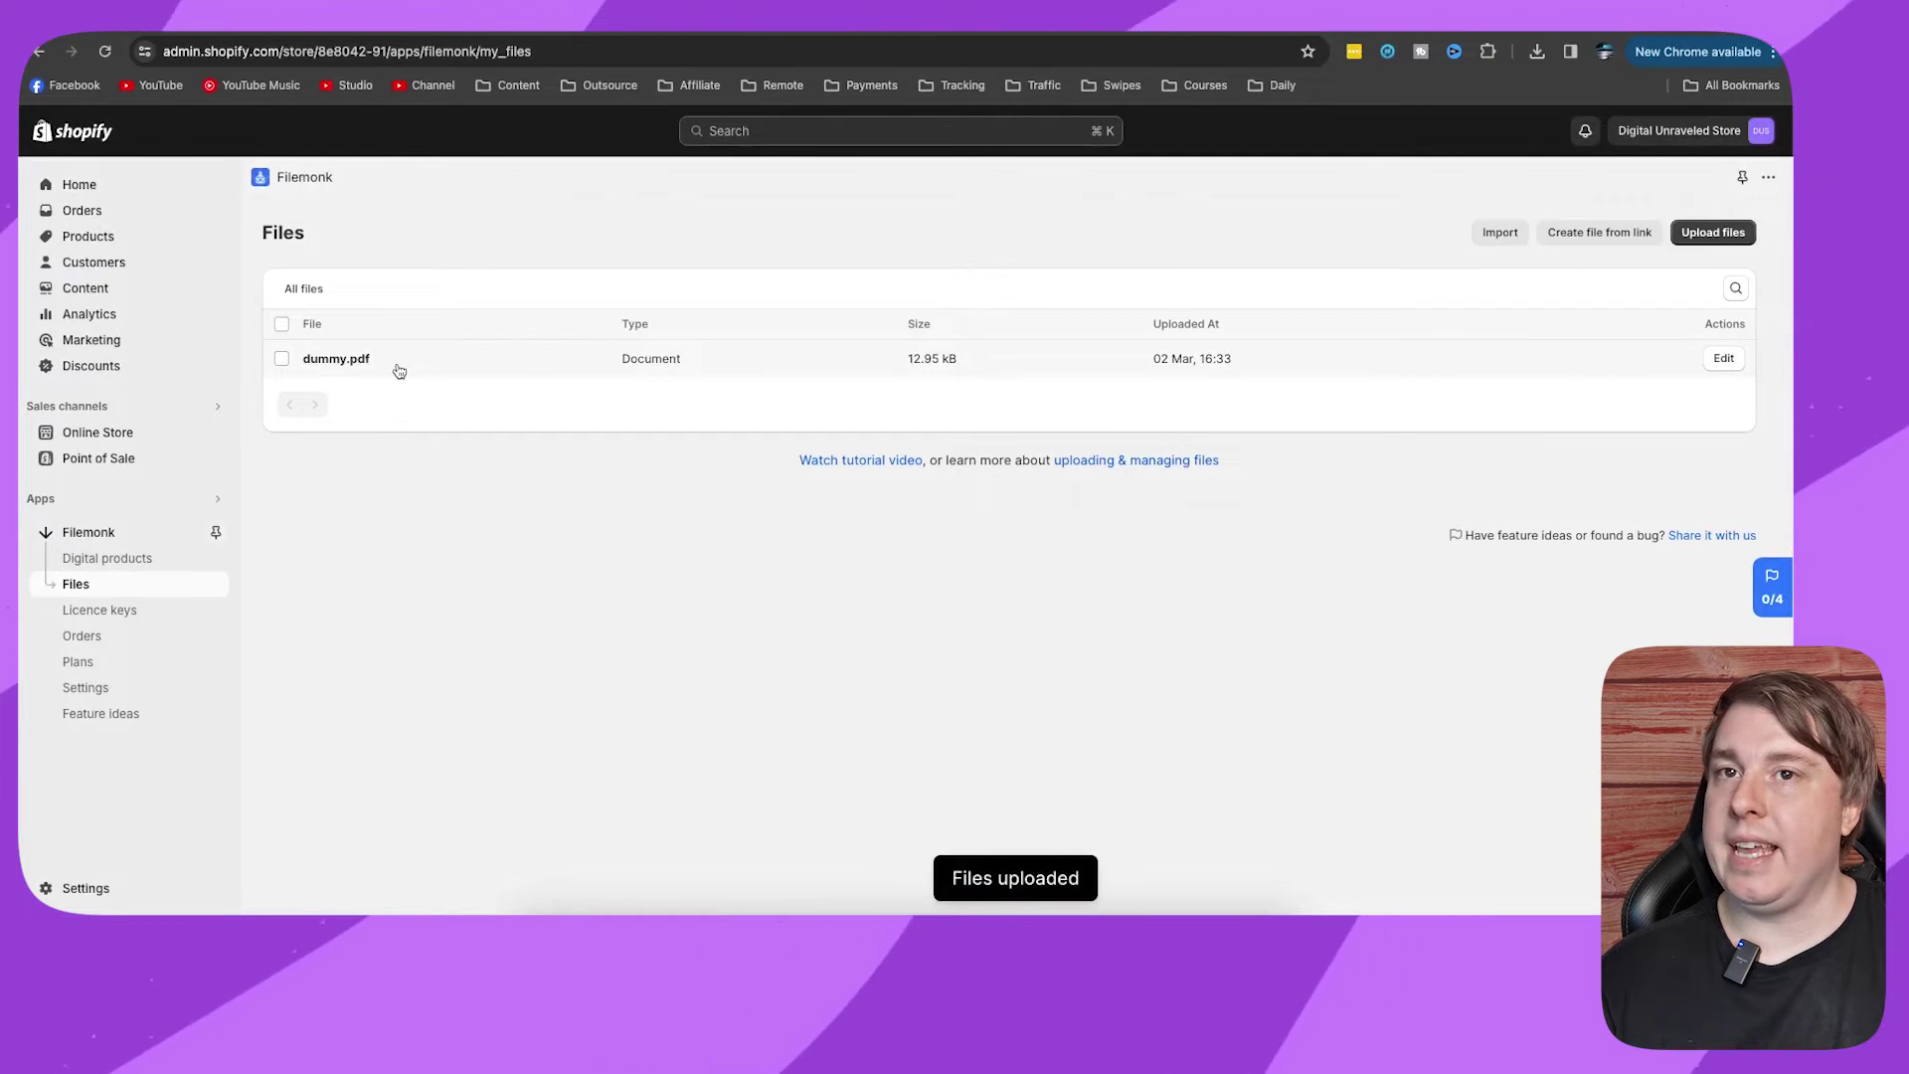
- Create a new product titled 'Test PDF' and give it a description
click(108, 239)
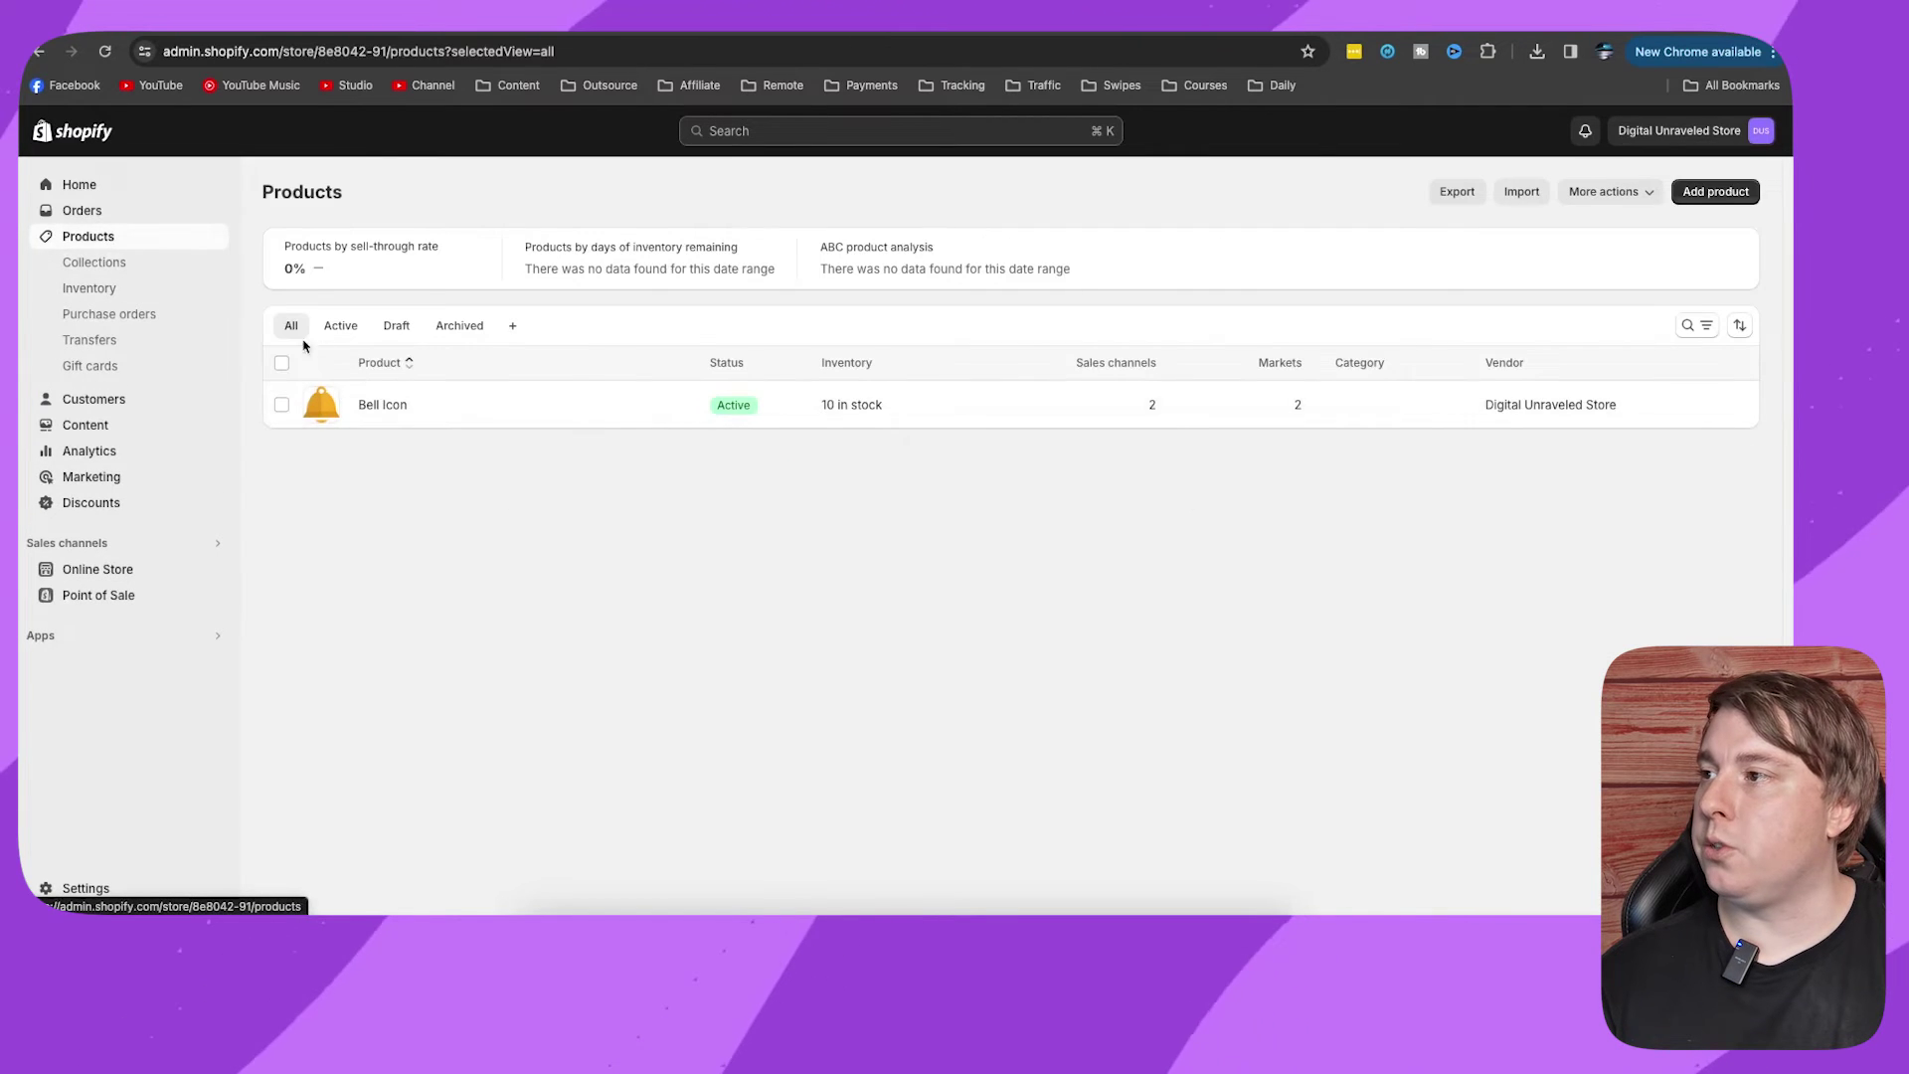
click(1698, 191)
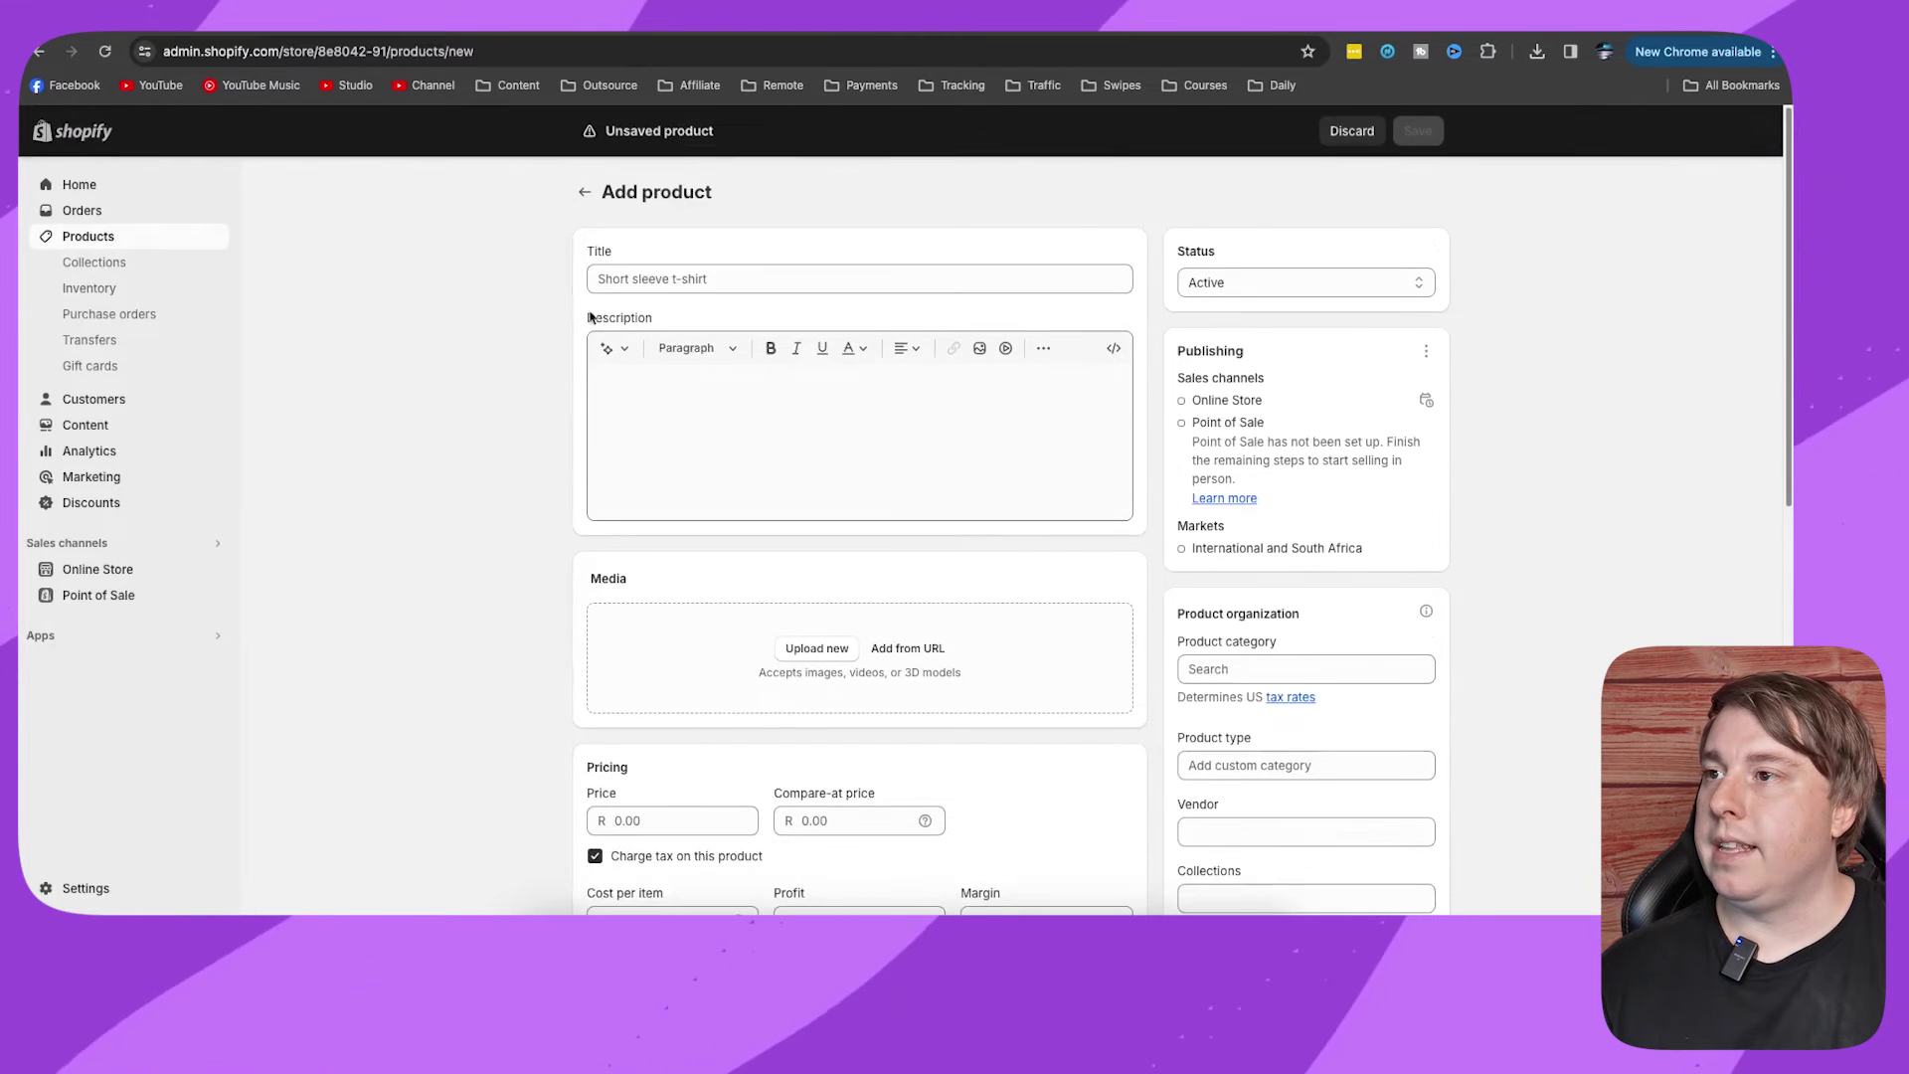
click(643, 276)
text(Te)
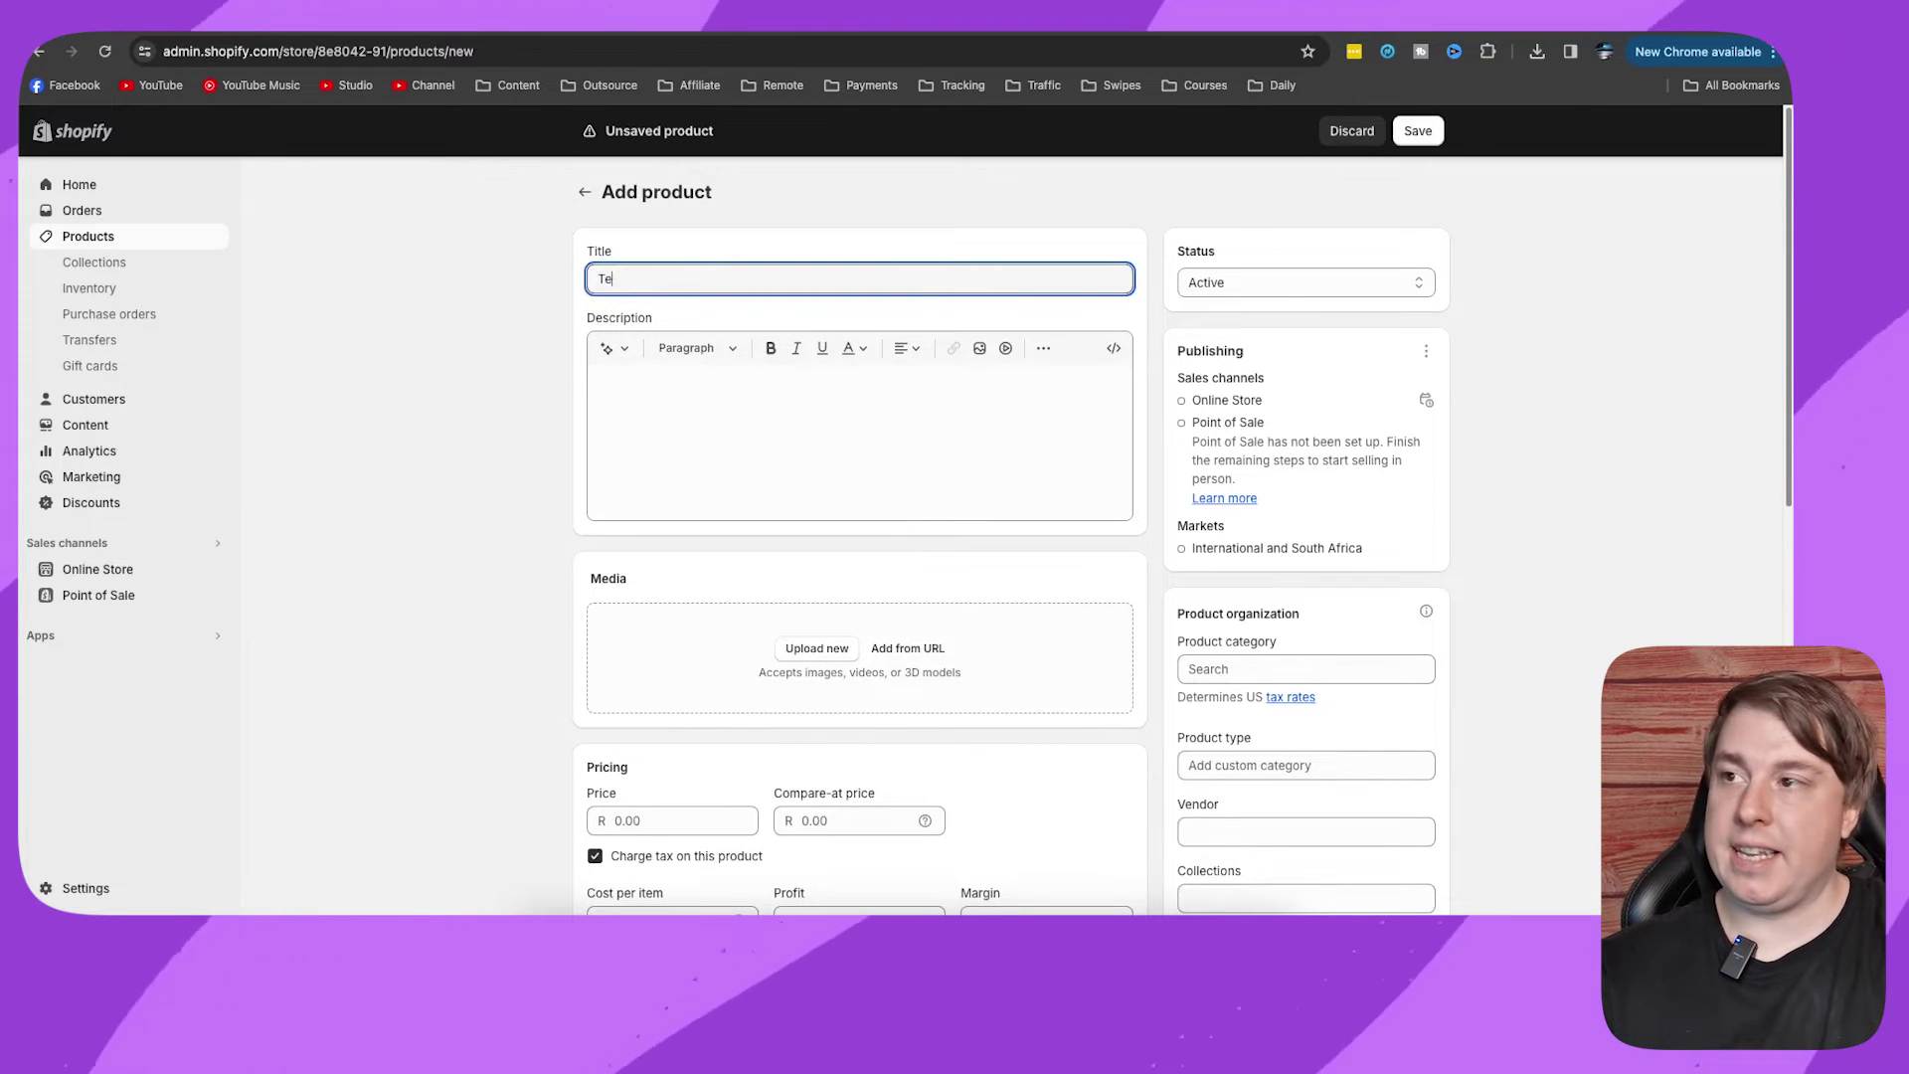
text(st PD)
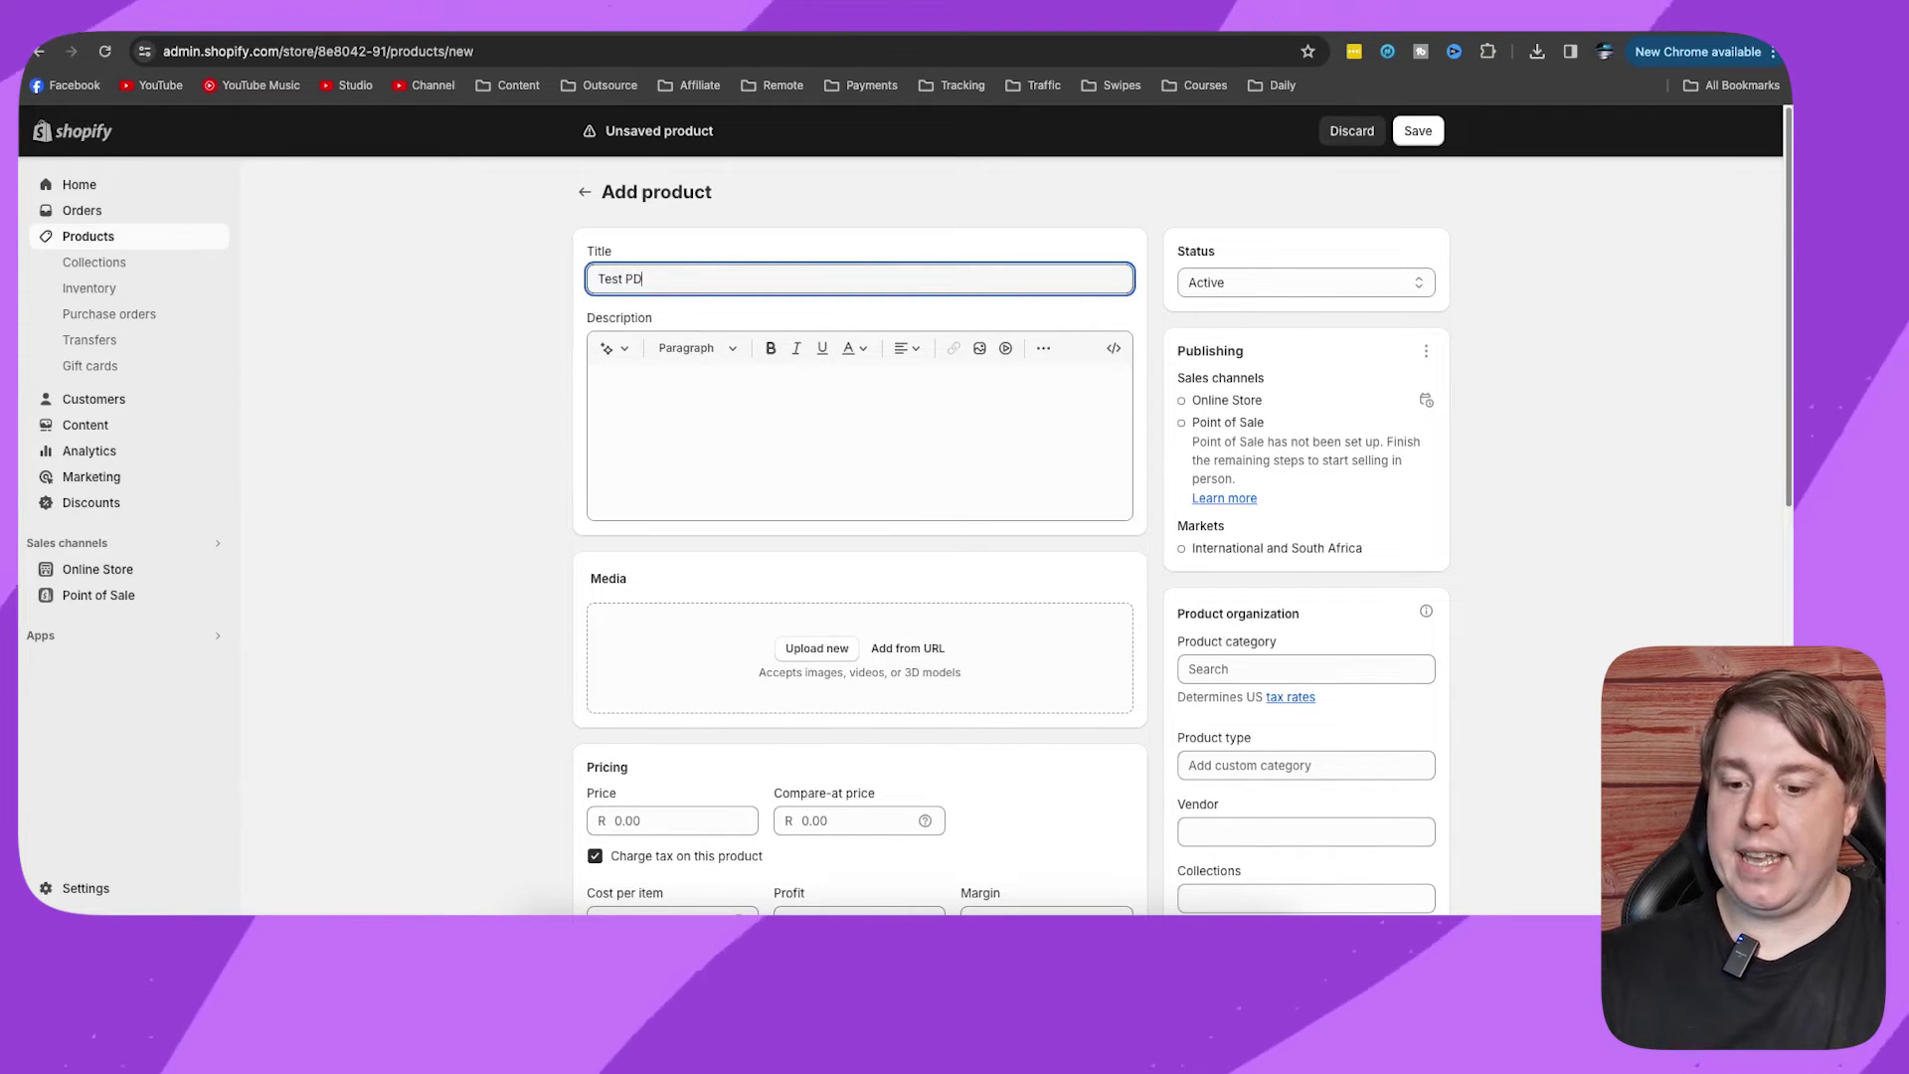
text(F)
click(672, 434)
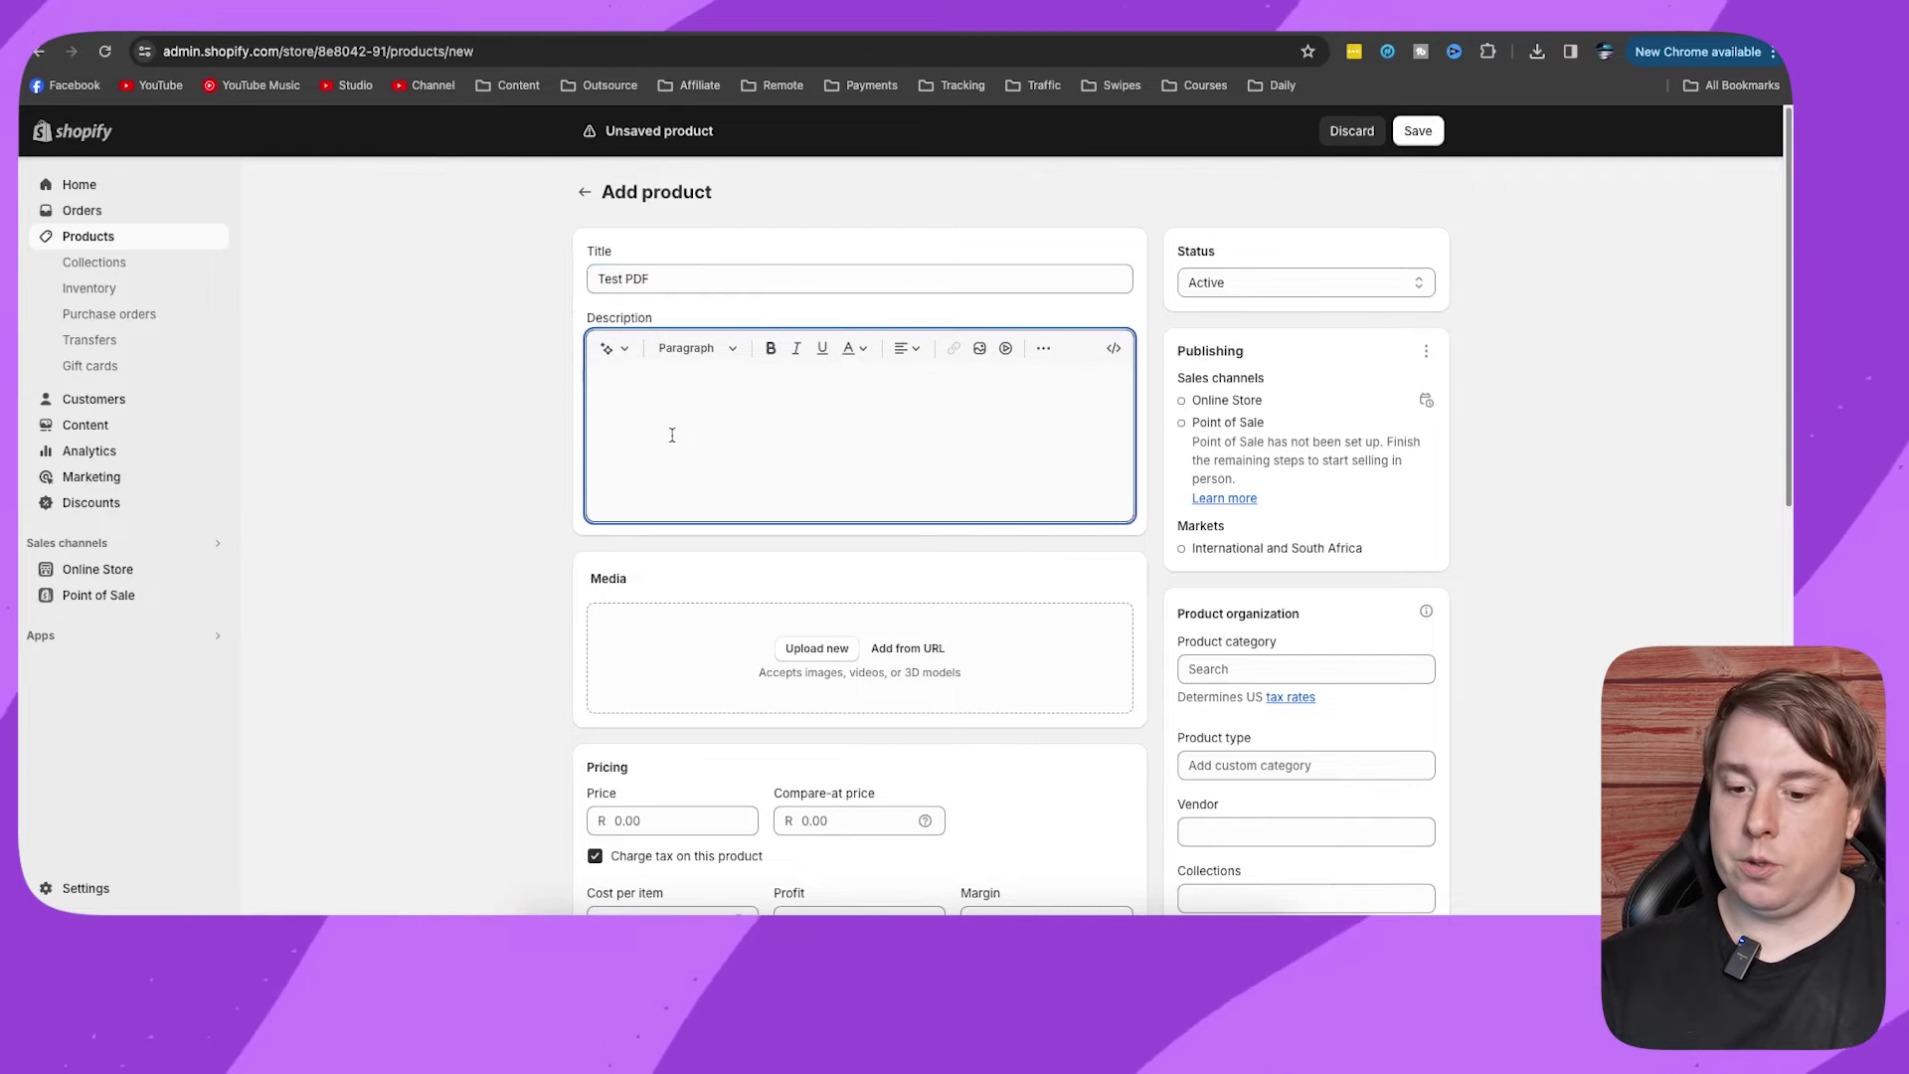
text(Description)
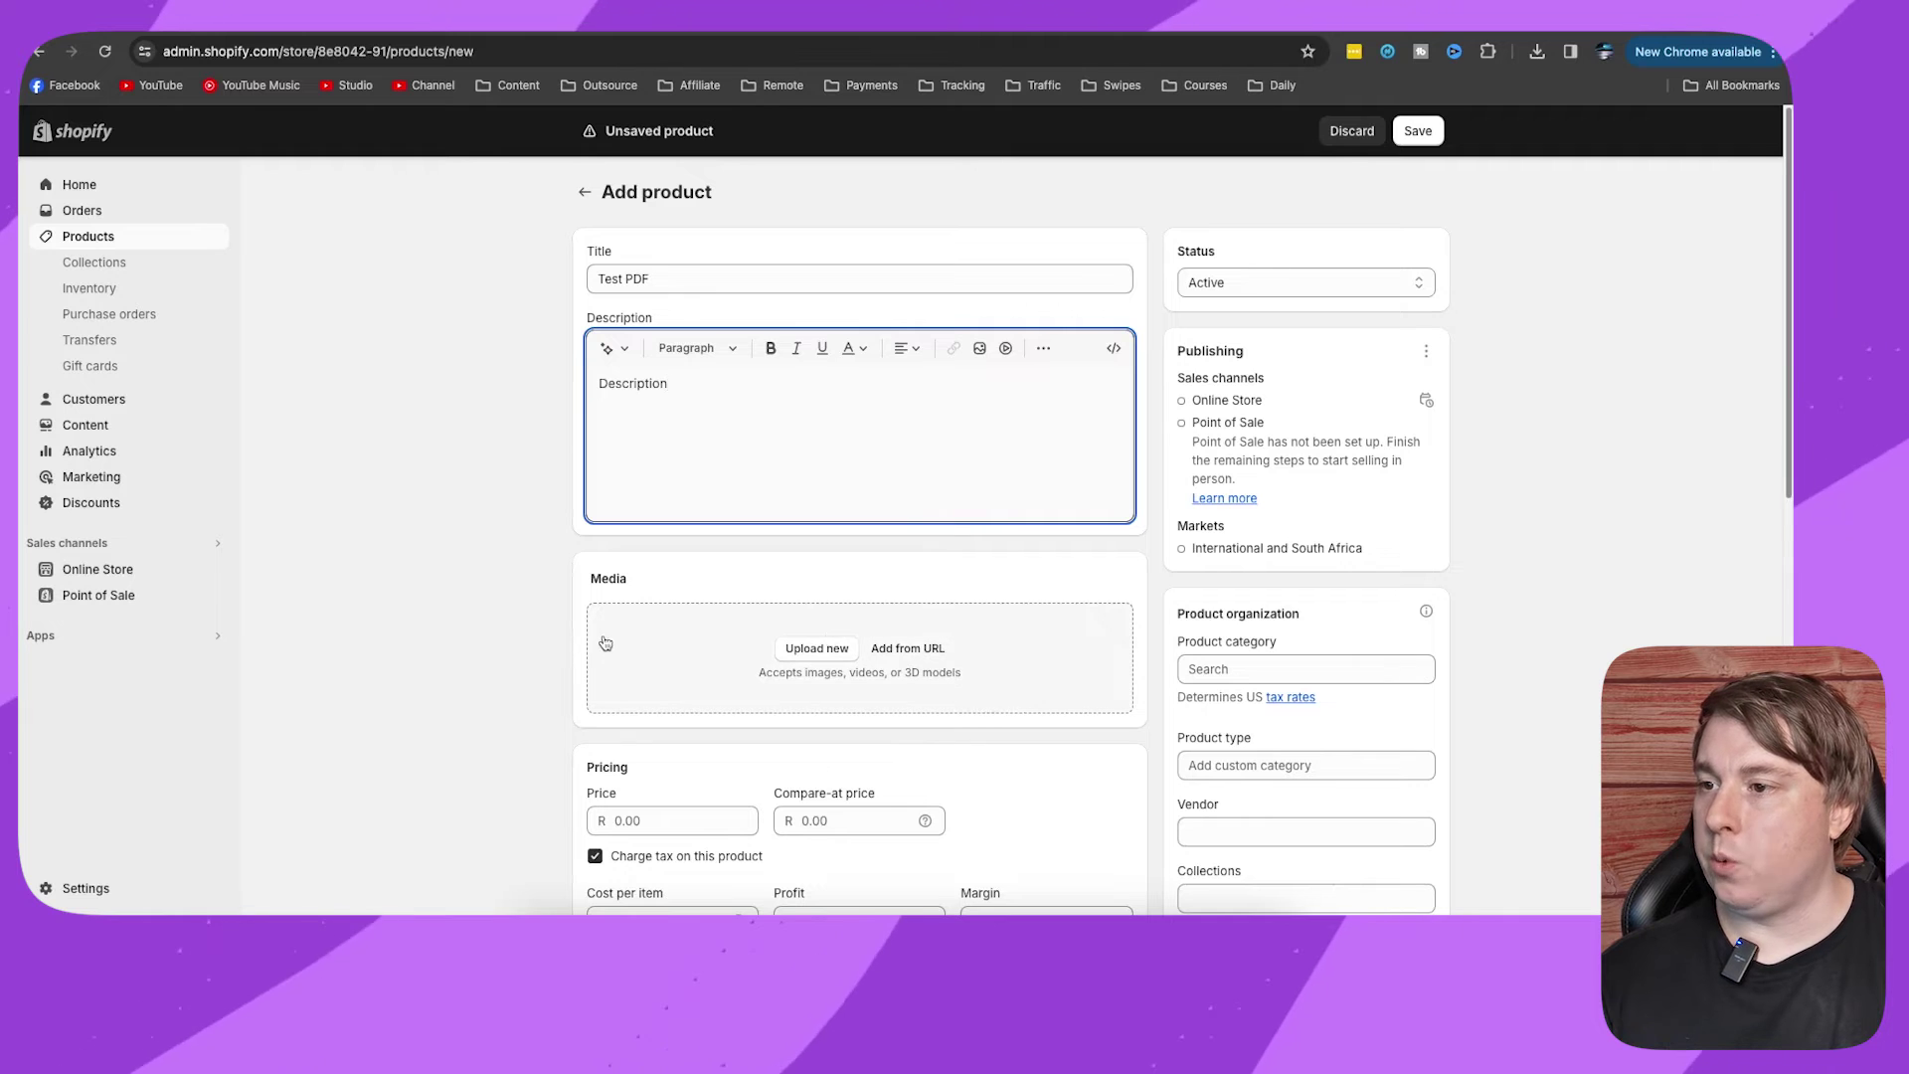
- Set price 10.00 and quantity 100, allow out-of-stock selling, and mark it non-physical
scroll(604, 648, down, 2)
click(658, 700)
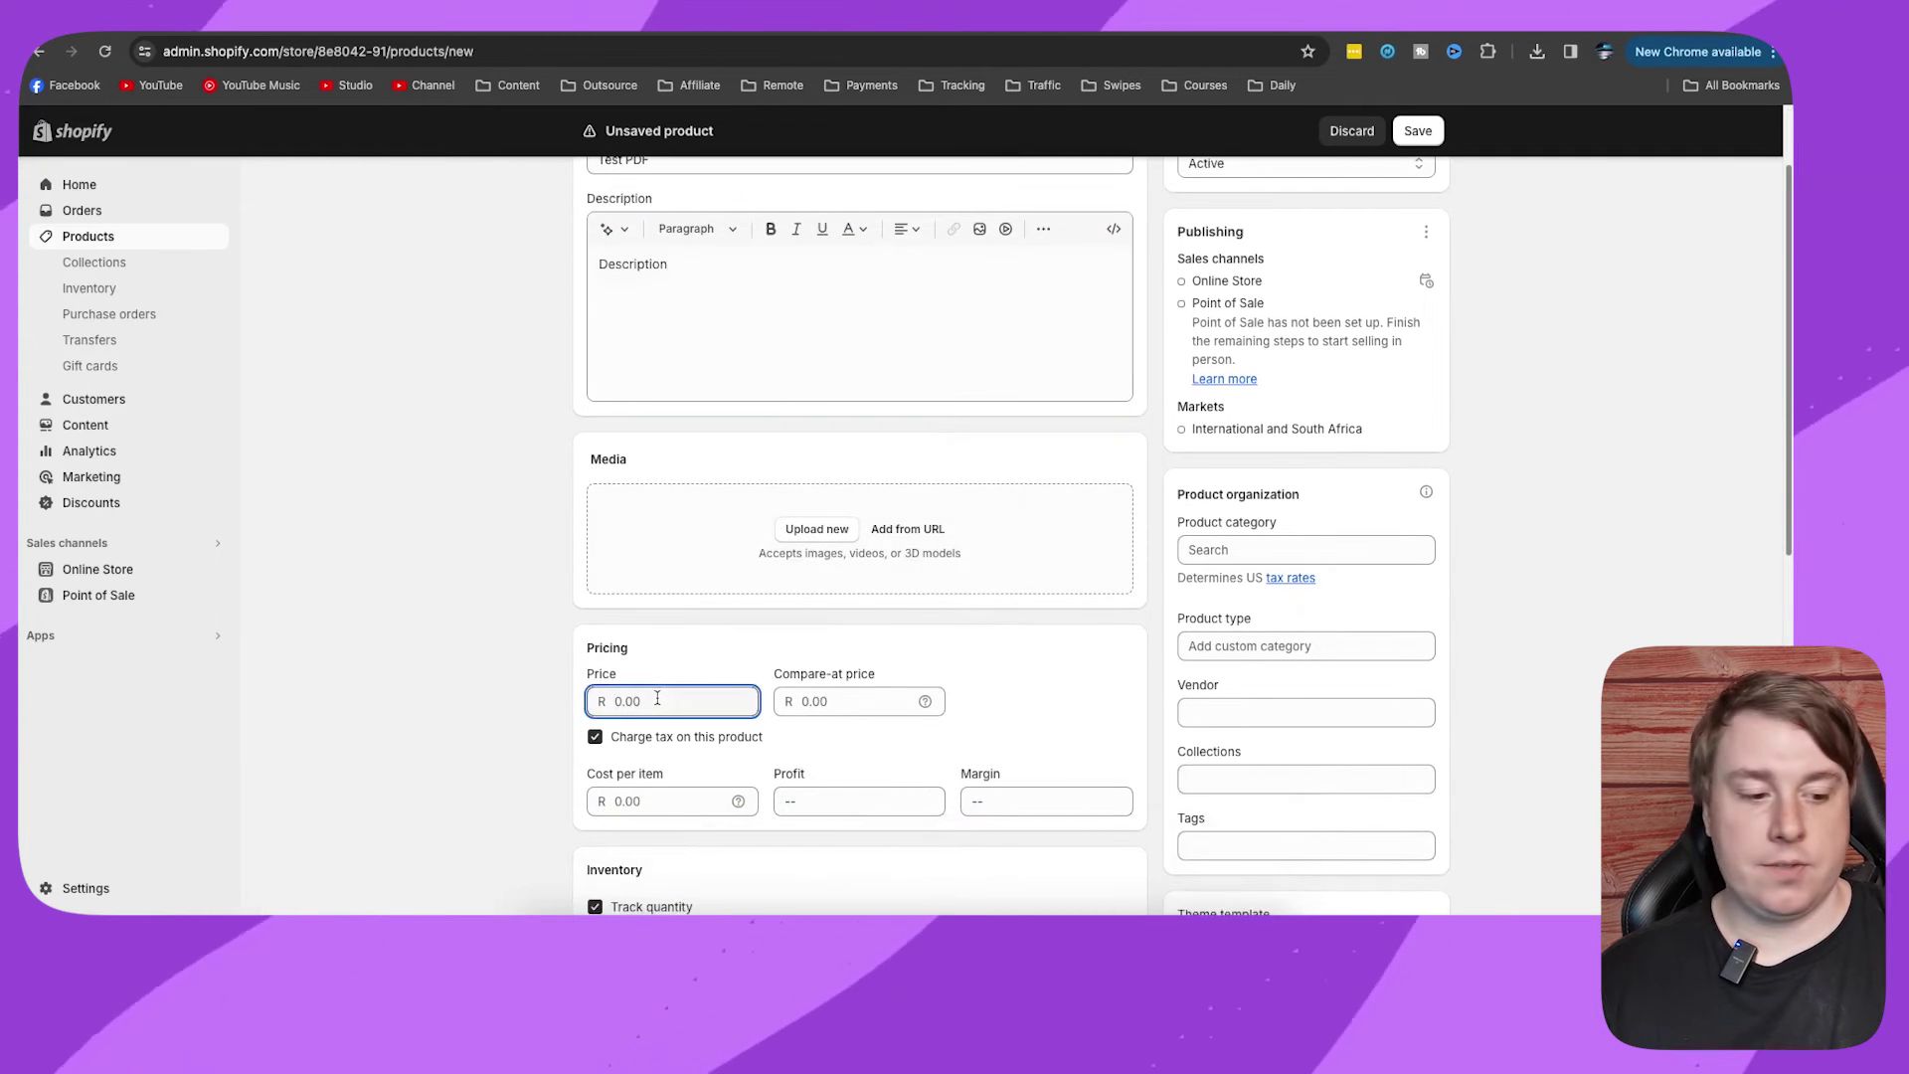
text(10)
scroll(648, 703, up, 1)
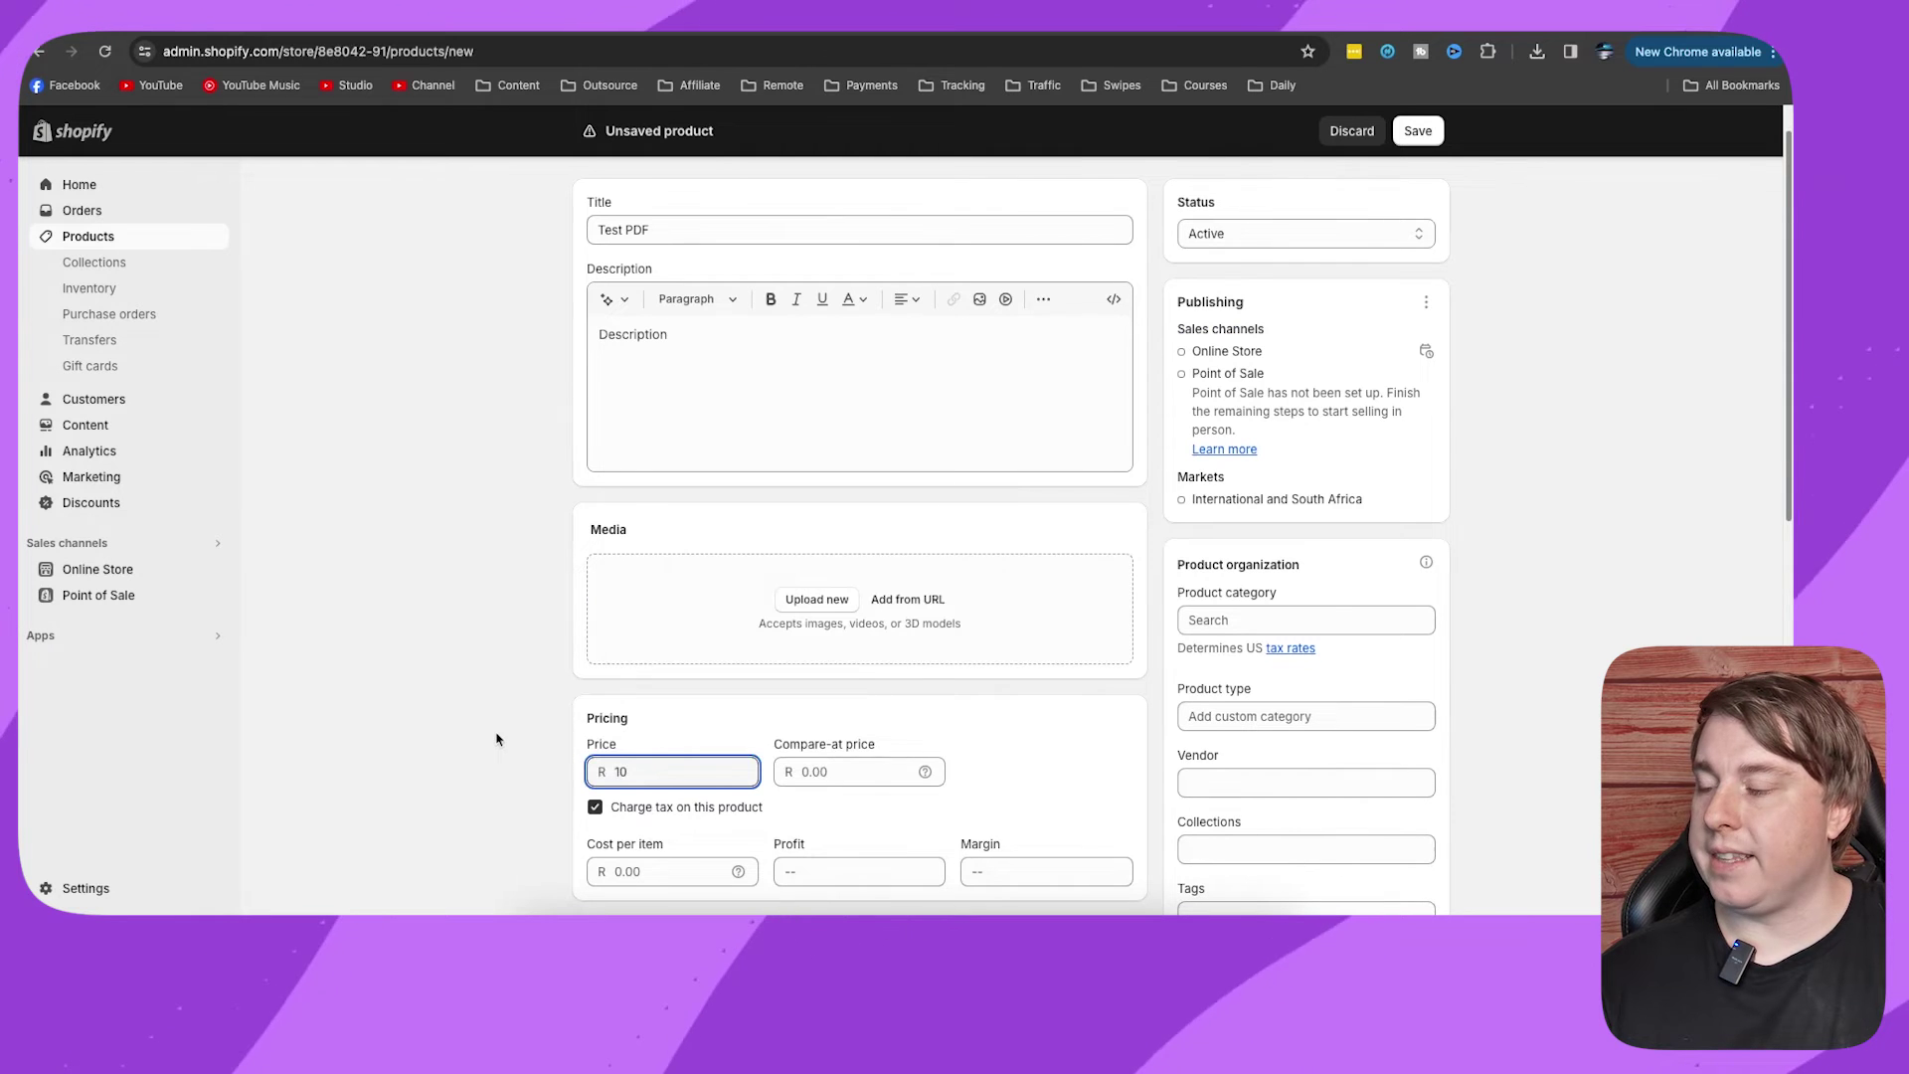
scroll(573, 666, down, 5)
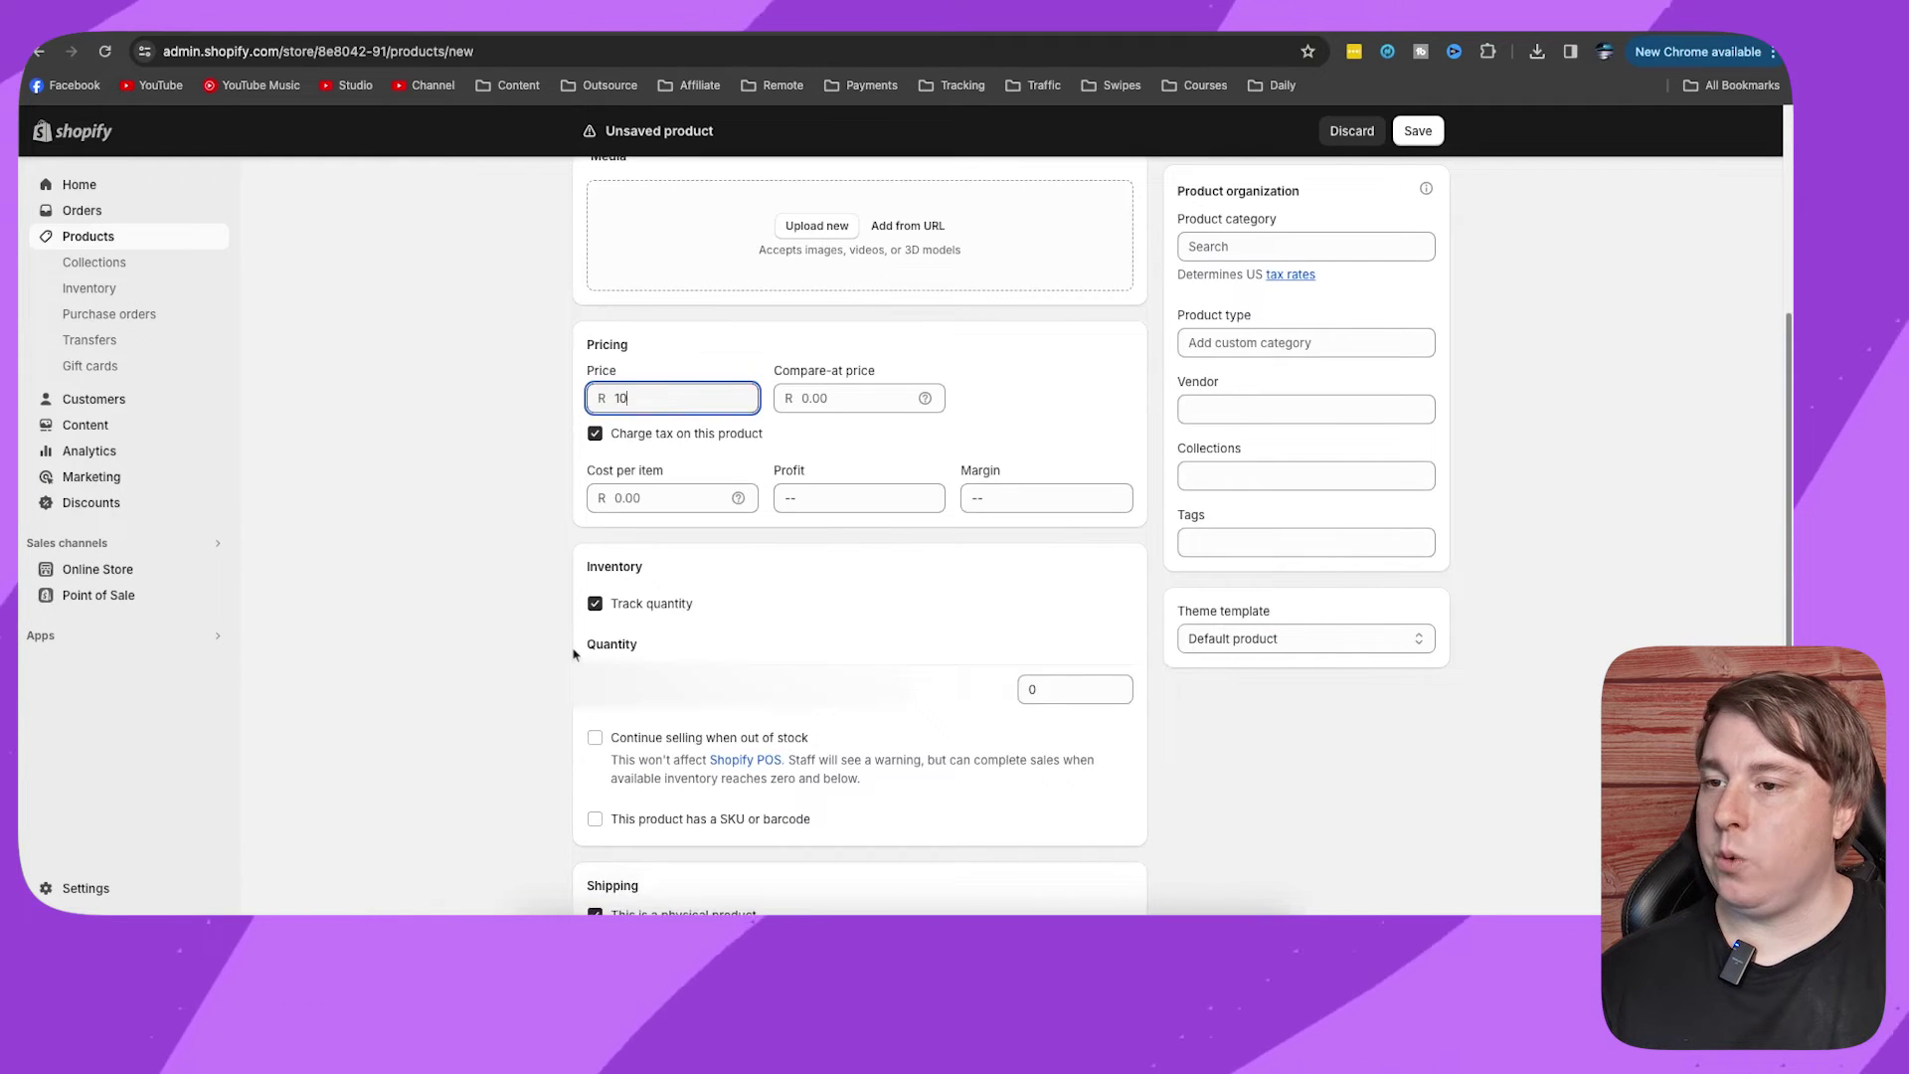
click(974, 696)
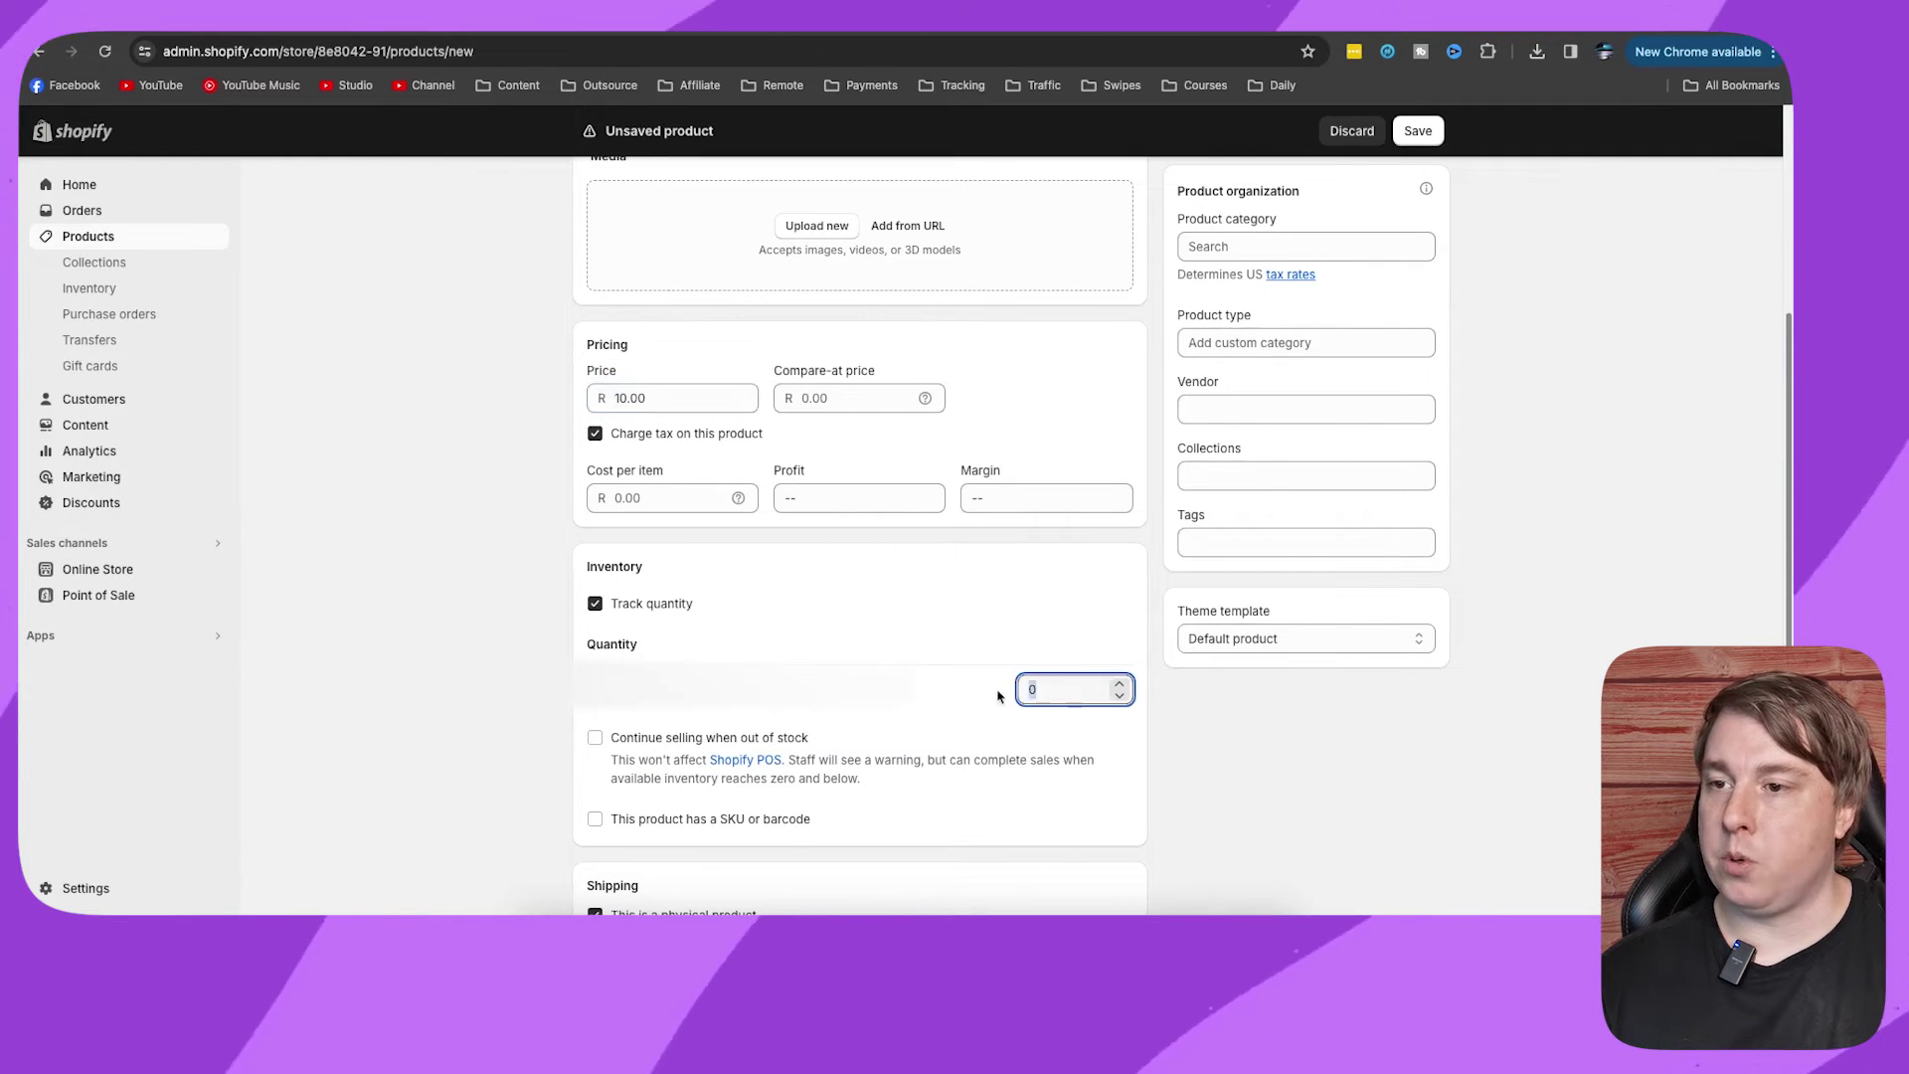
text(100)
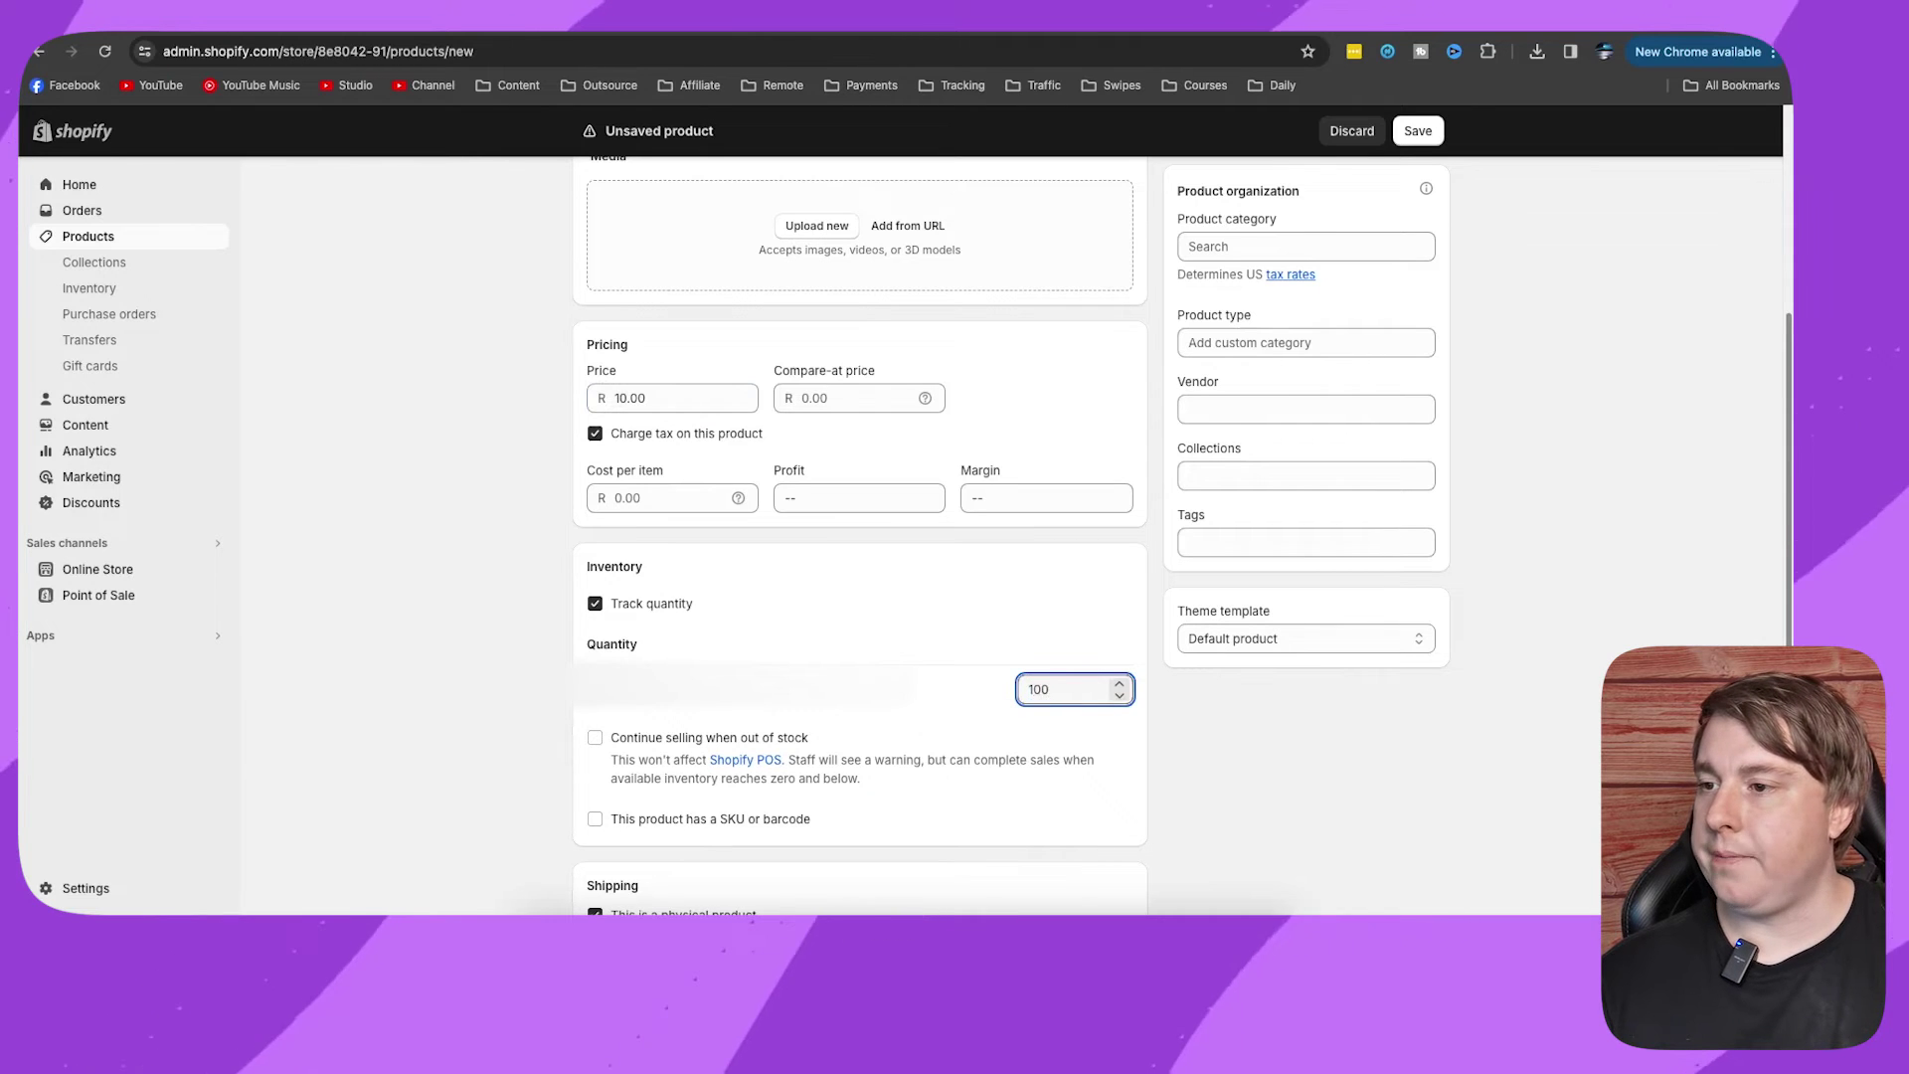
click(596, 739)
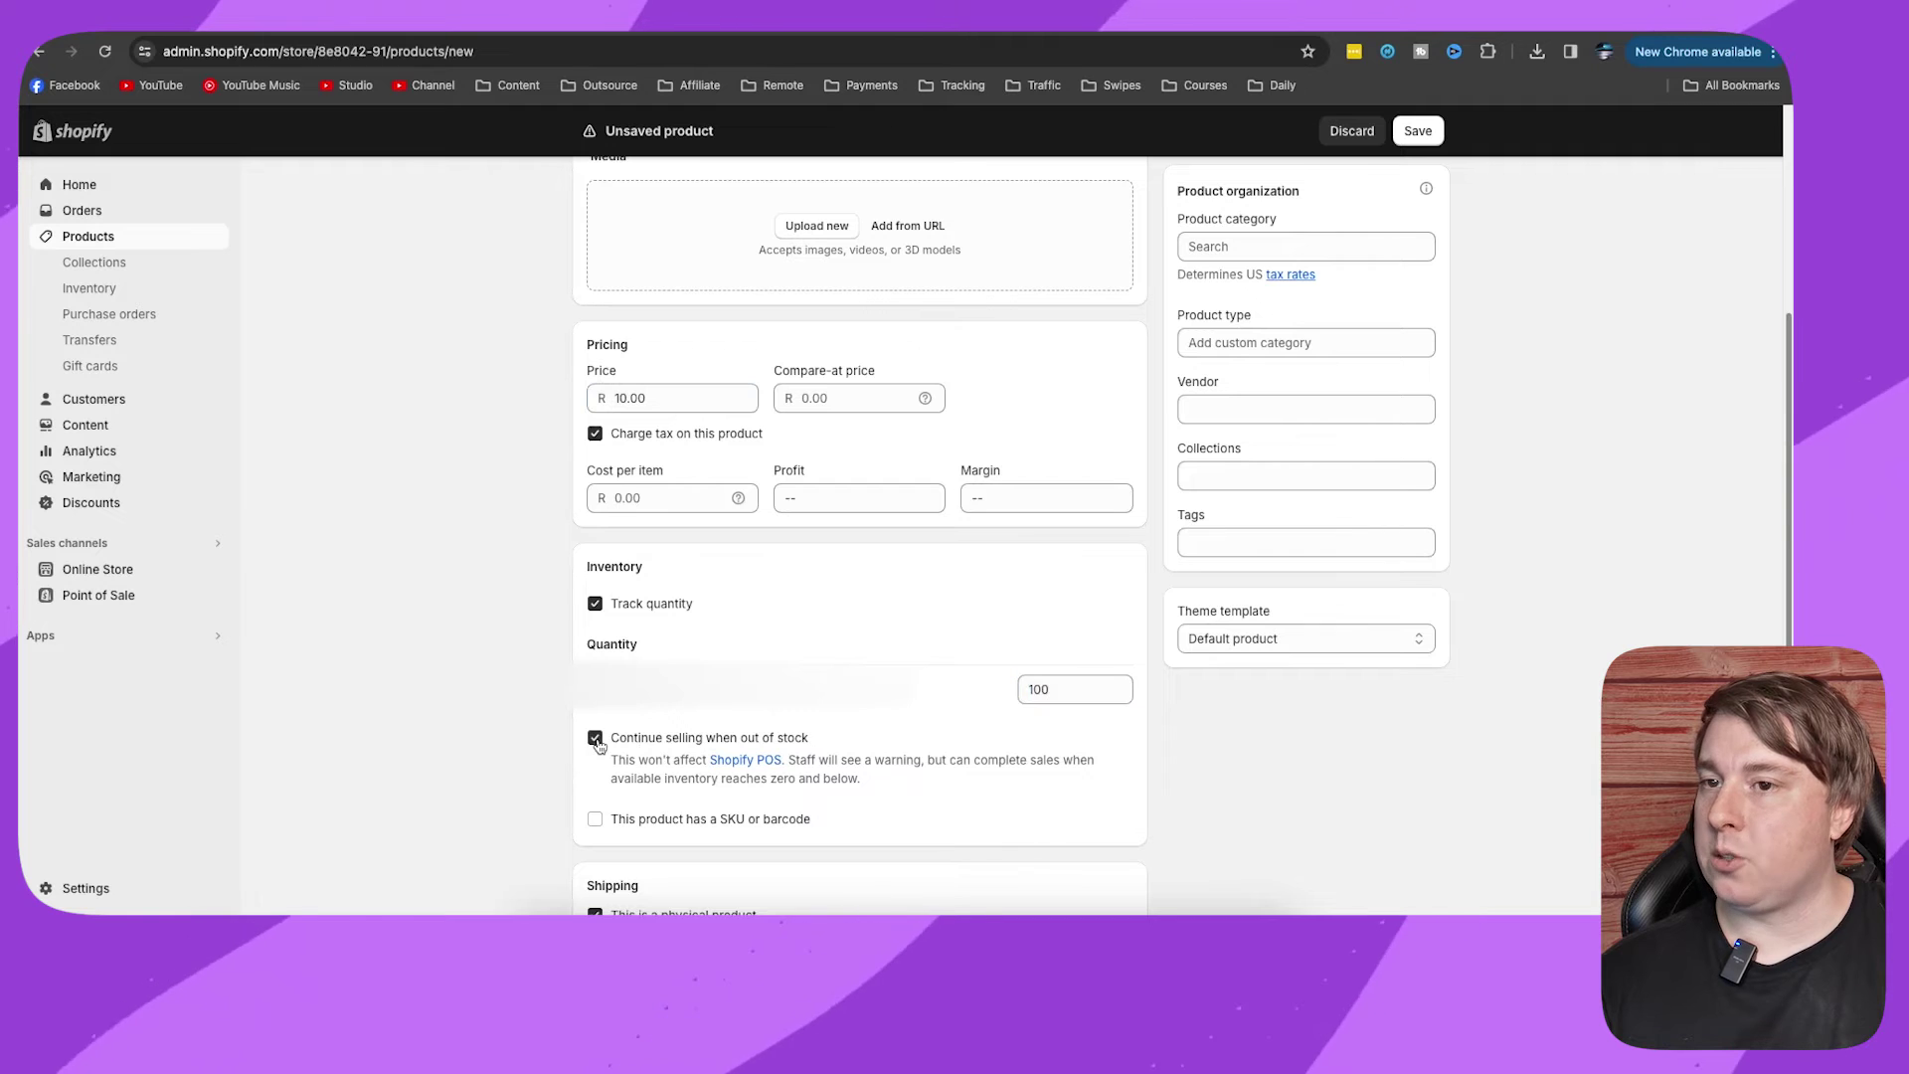
scroll(498, 718, down, 3)
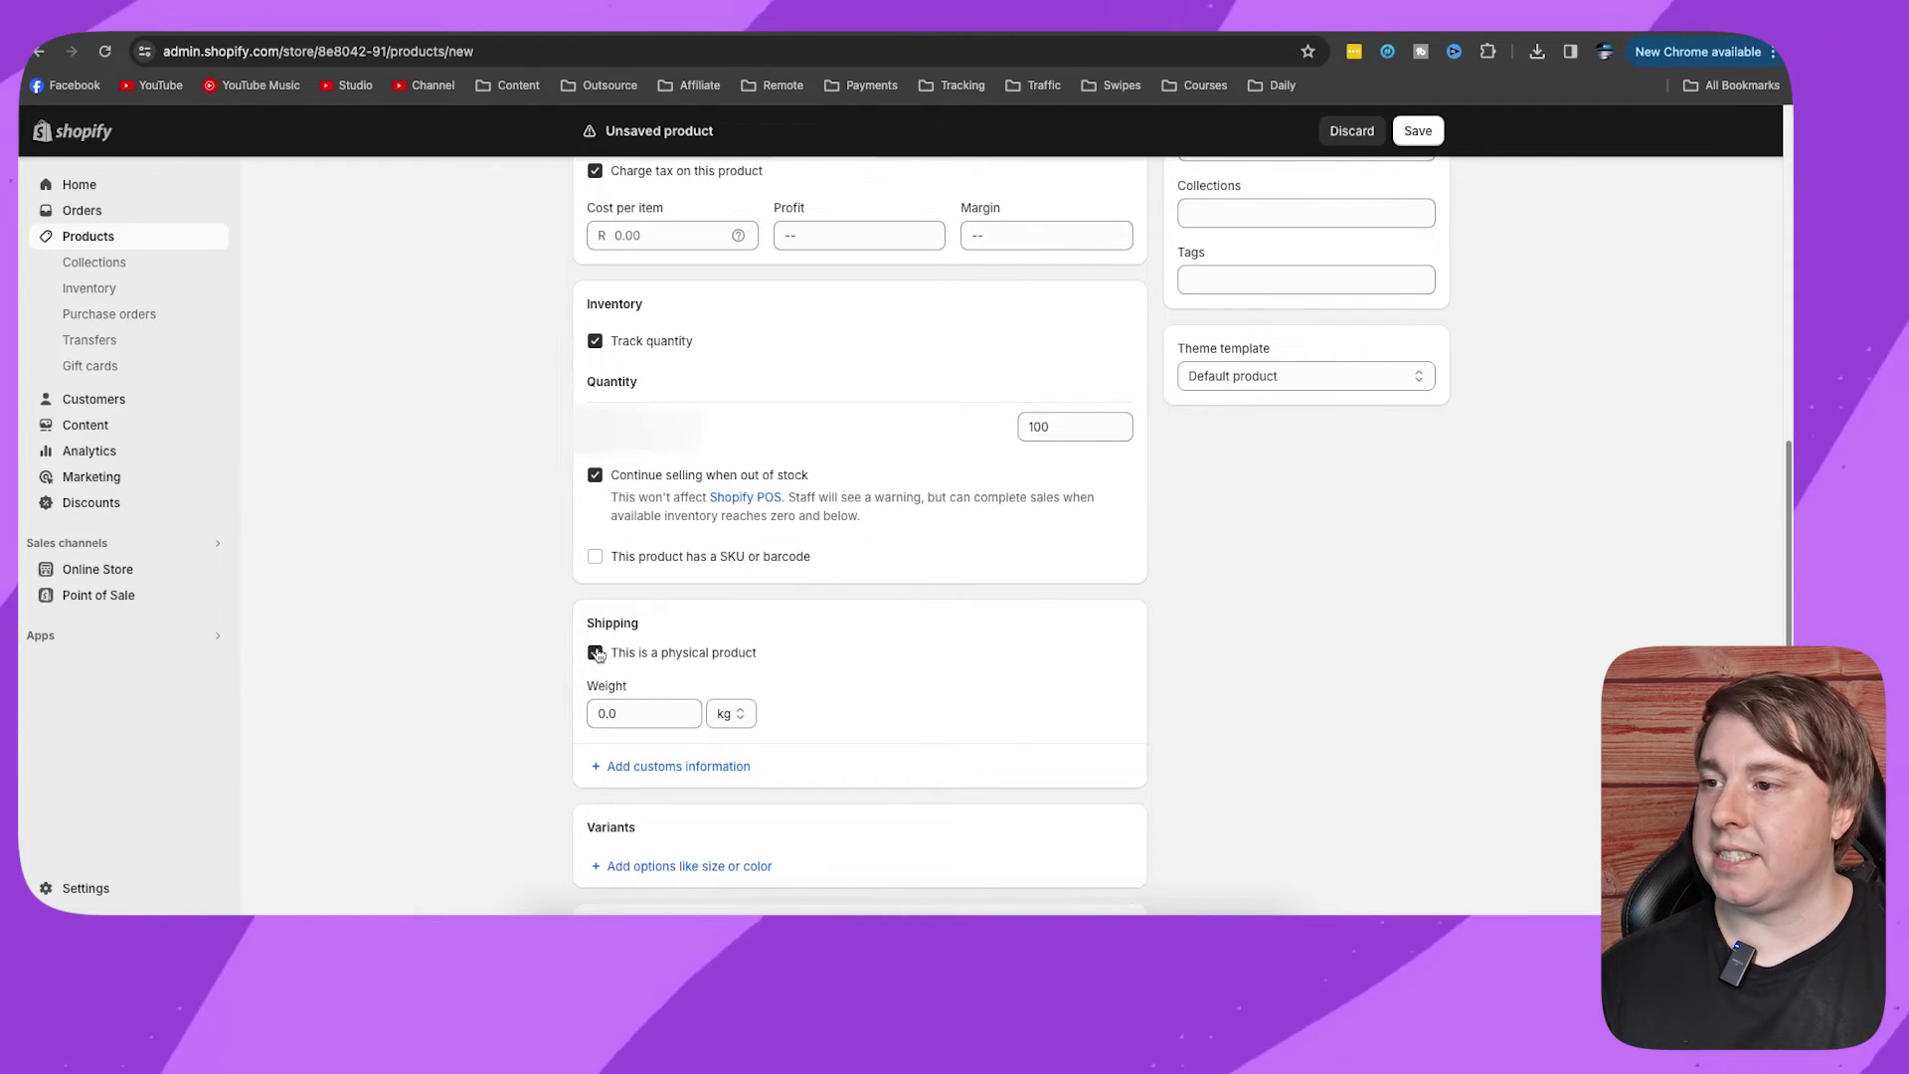
click(596, 654)
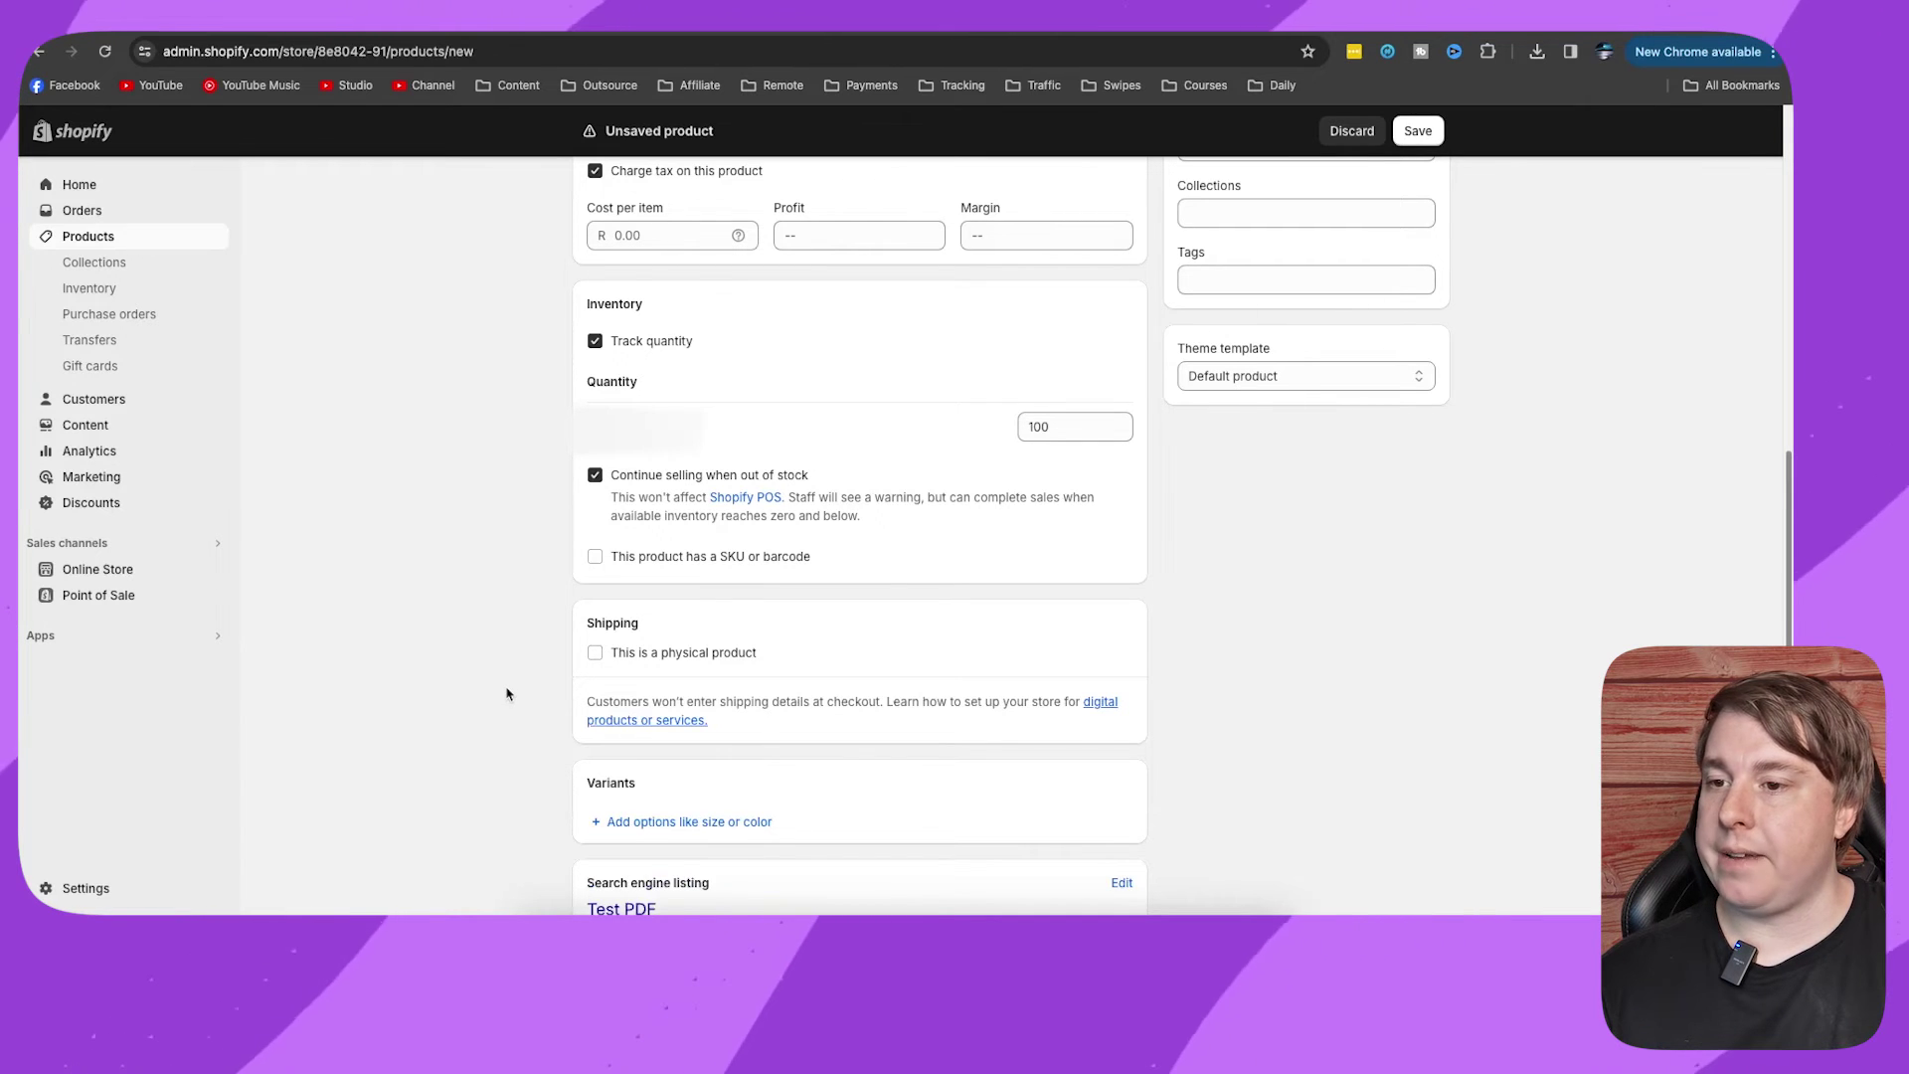
- Save the Test PDF product and bring up its Filemonk digital download management
click(1418, 131)
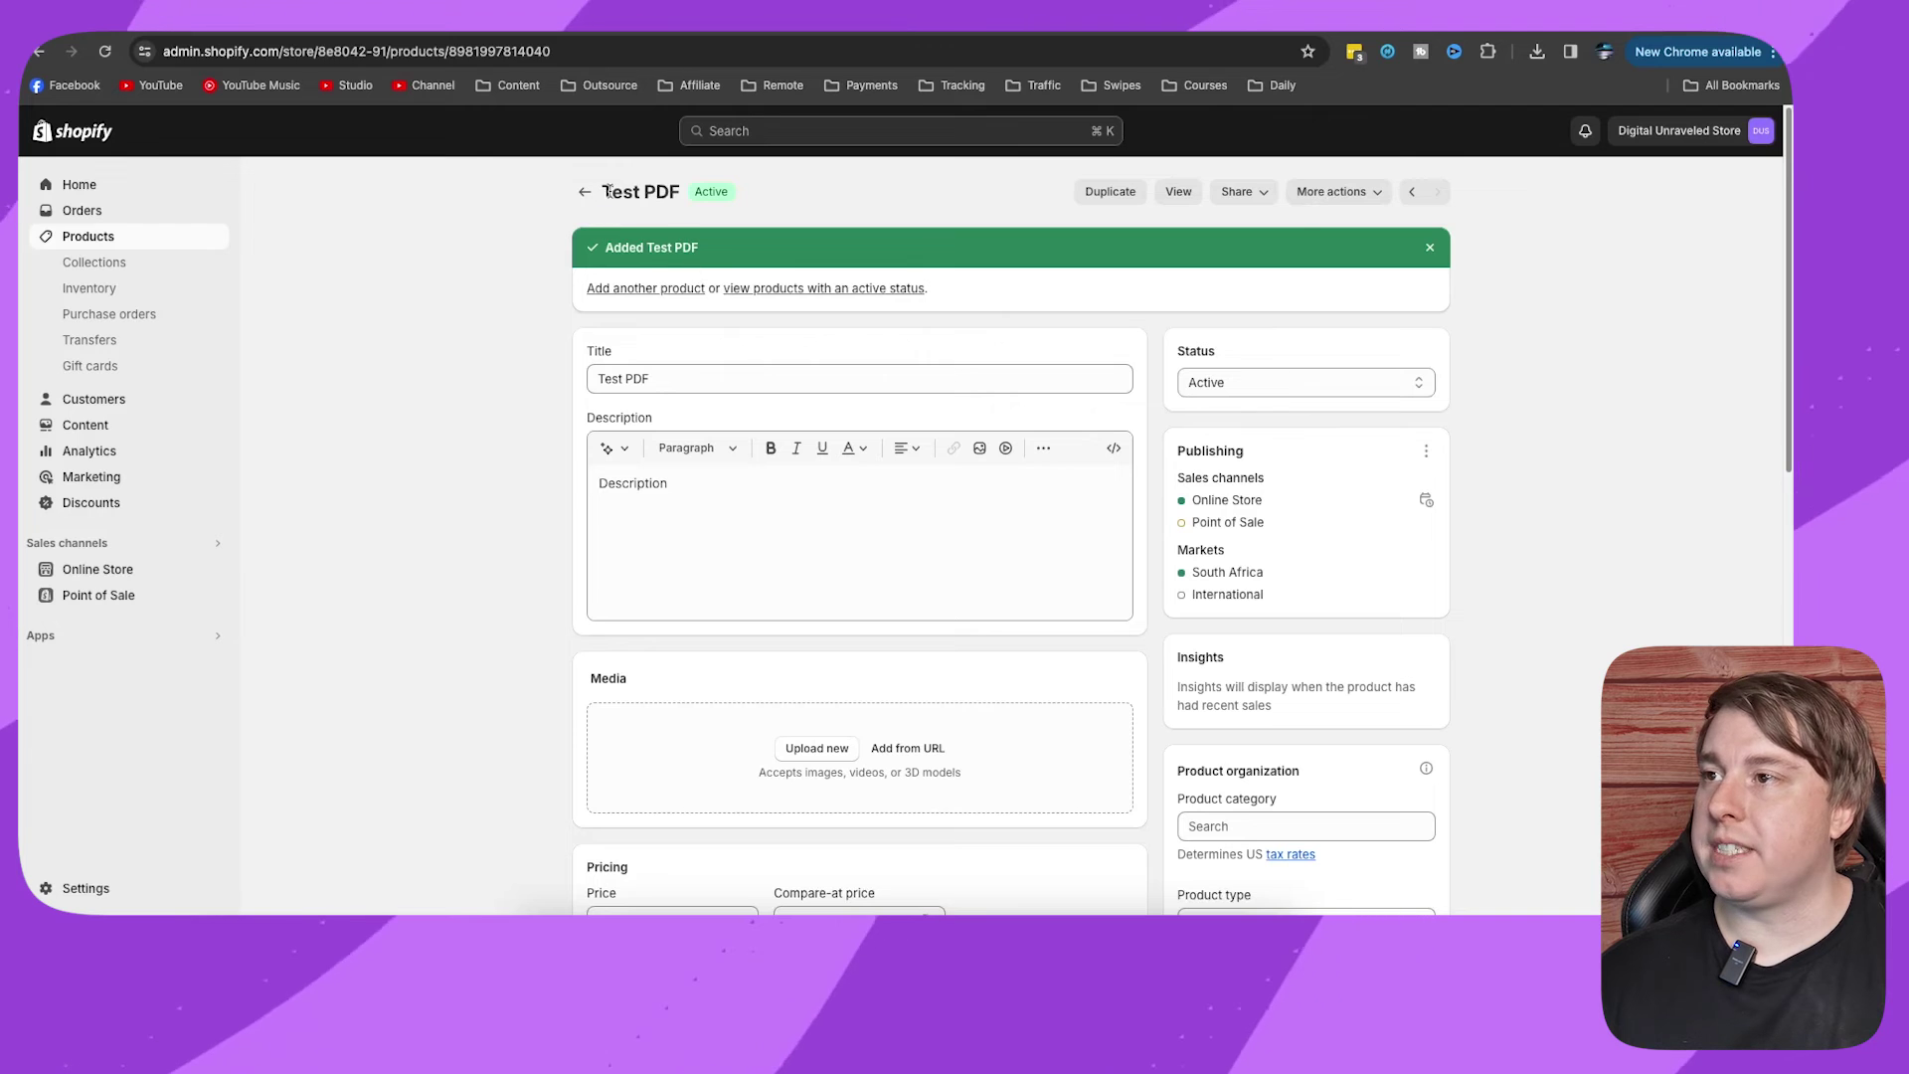
click(1335, 193)
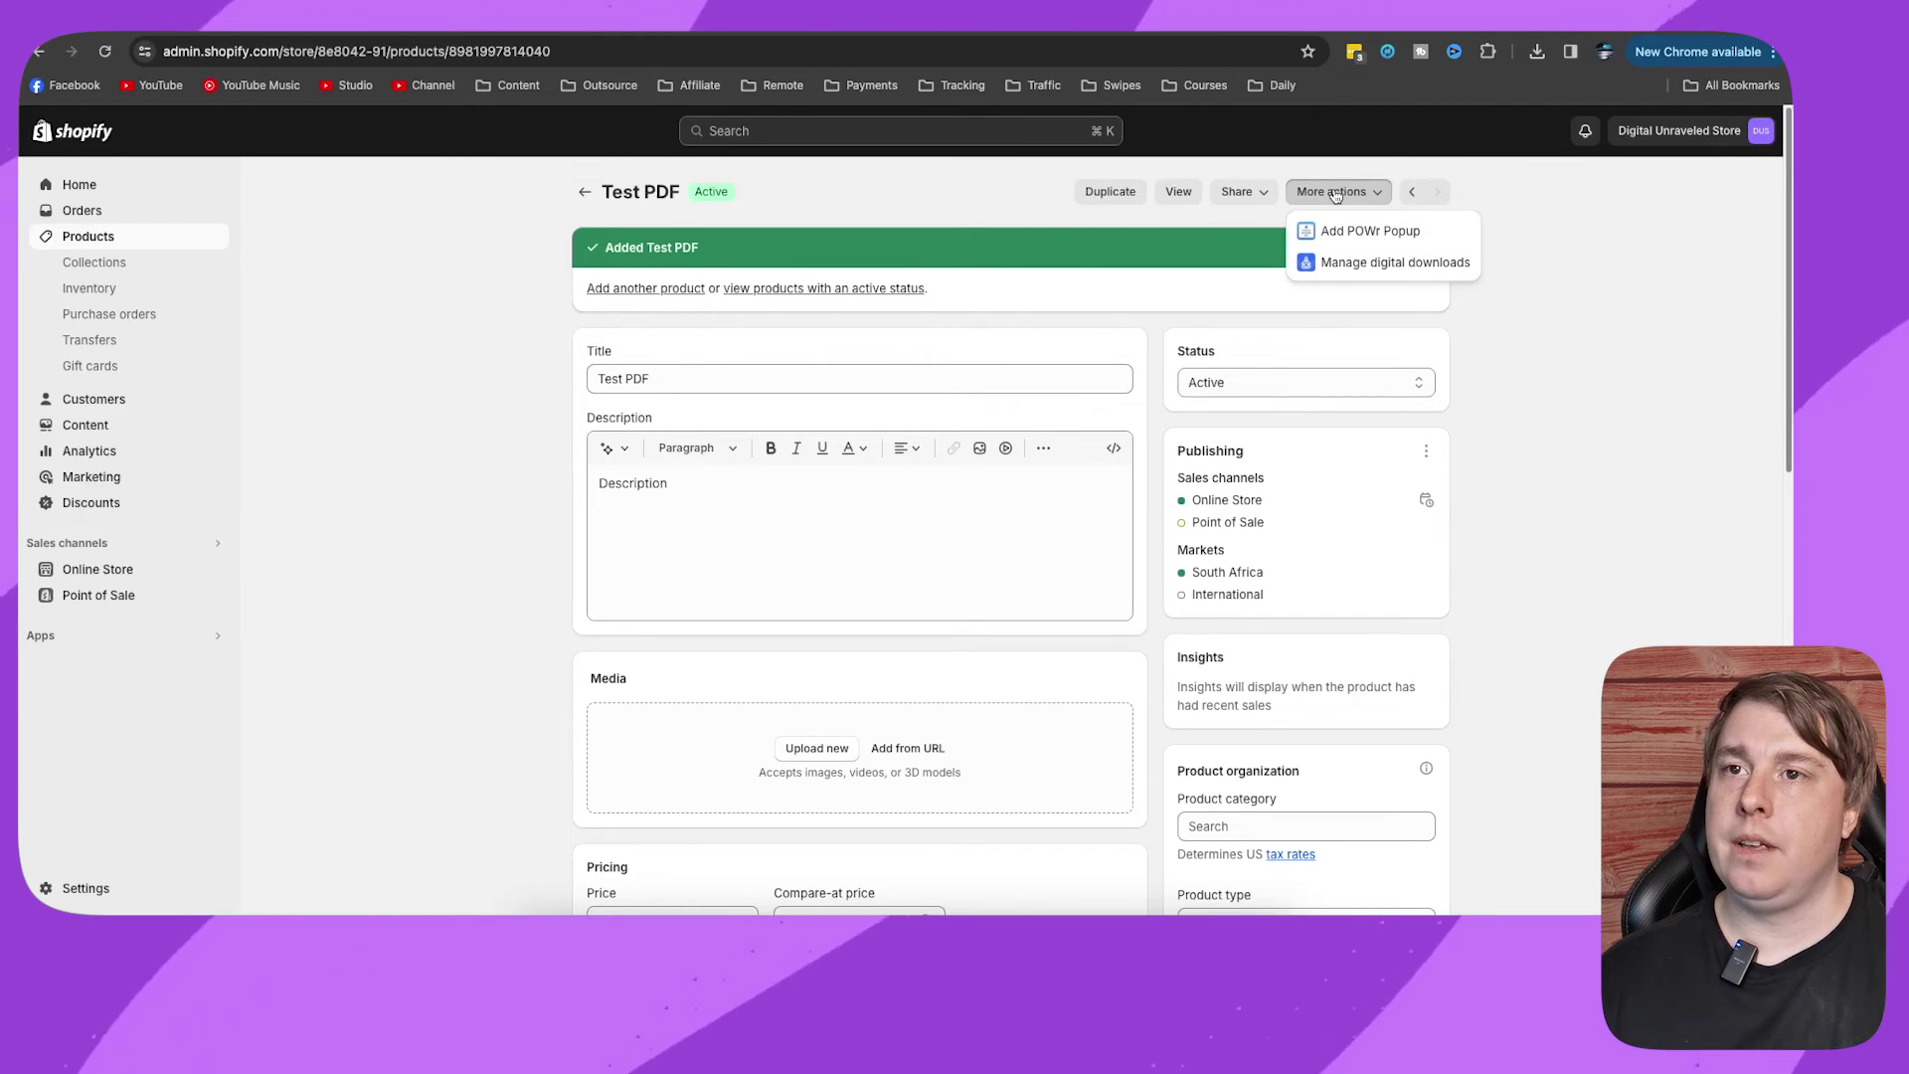
click(1359, 264)
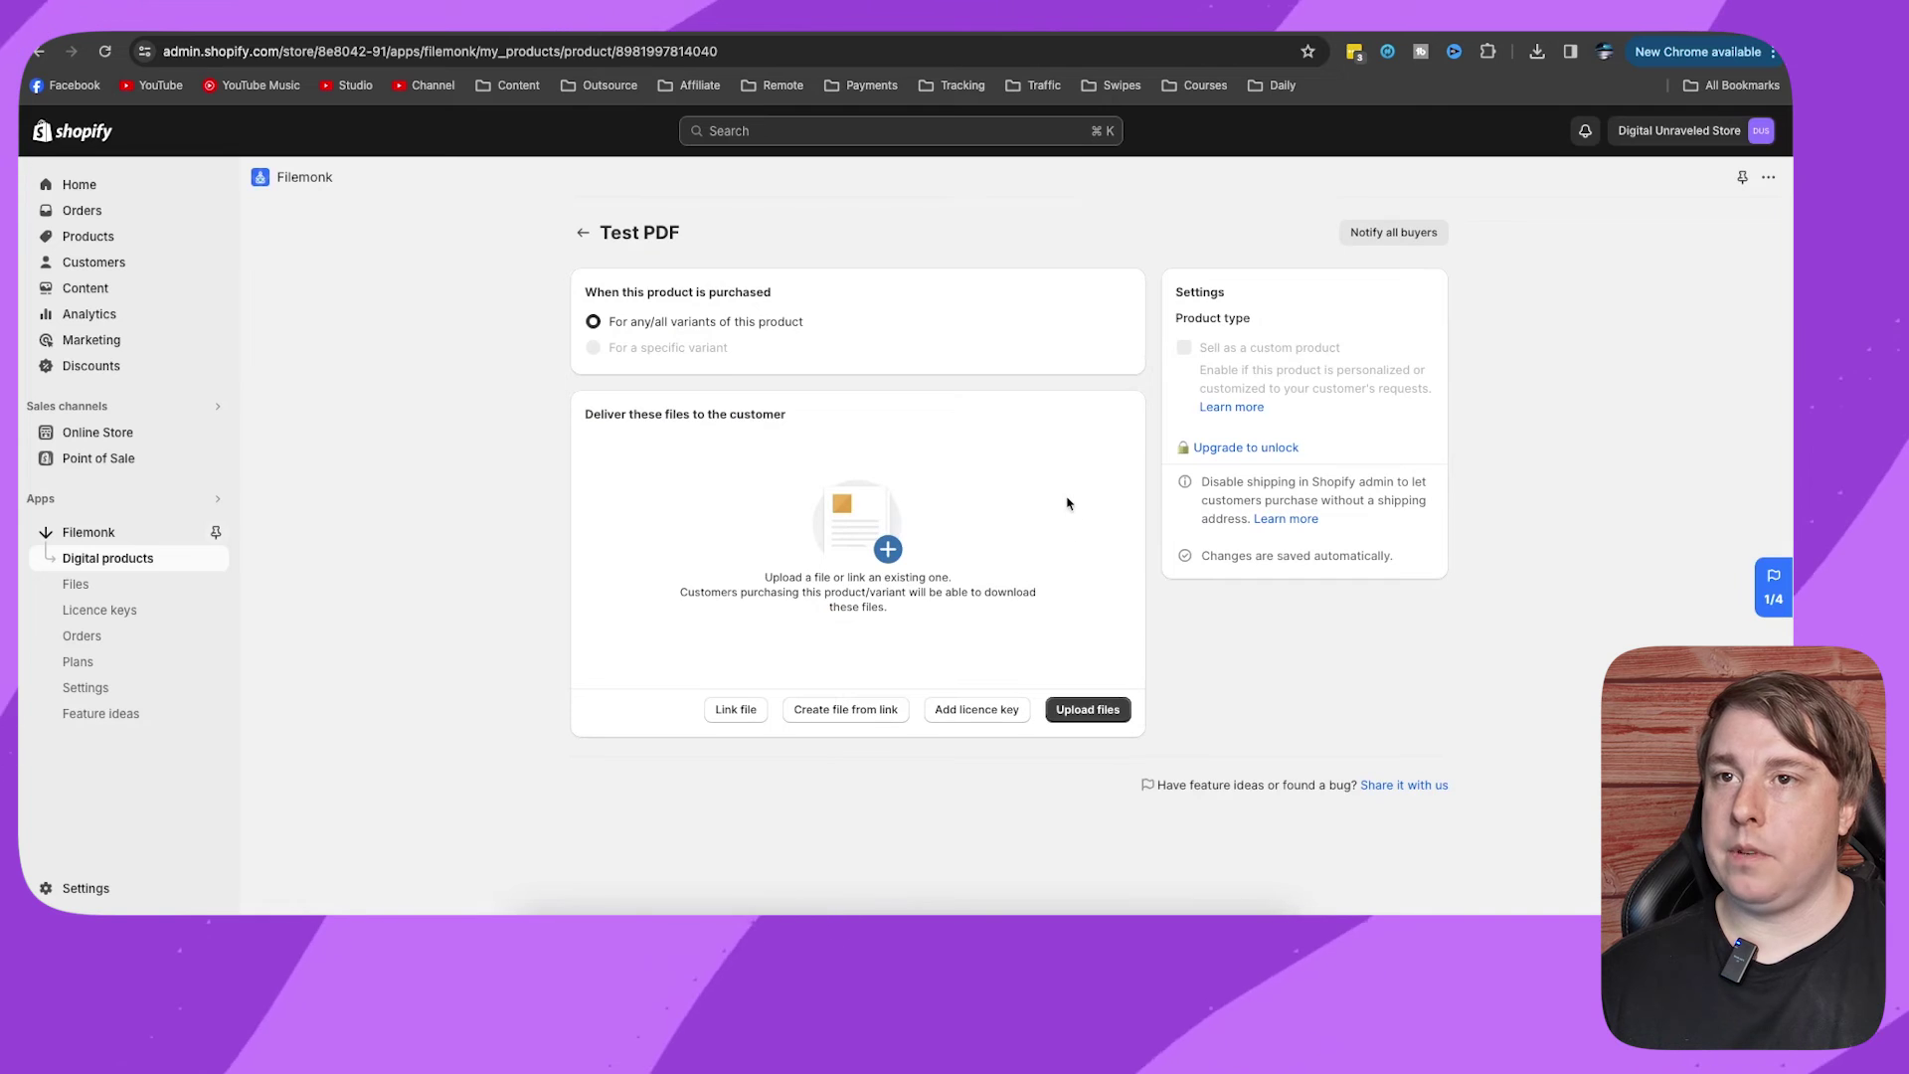
- Attach dummy.pdf from Downloads as Test PDF's digital download file
click(1088, 710)
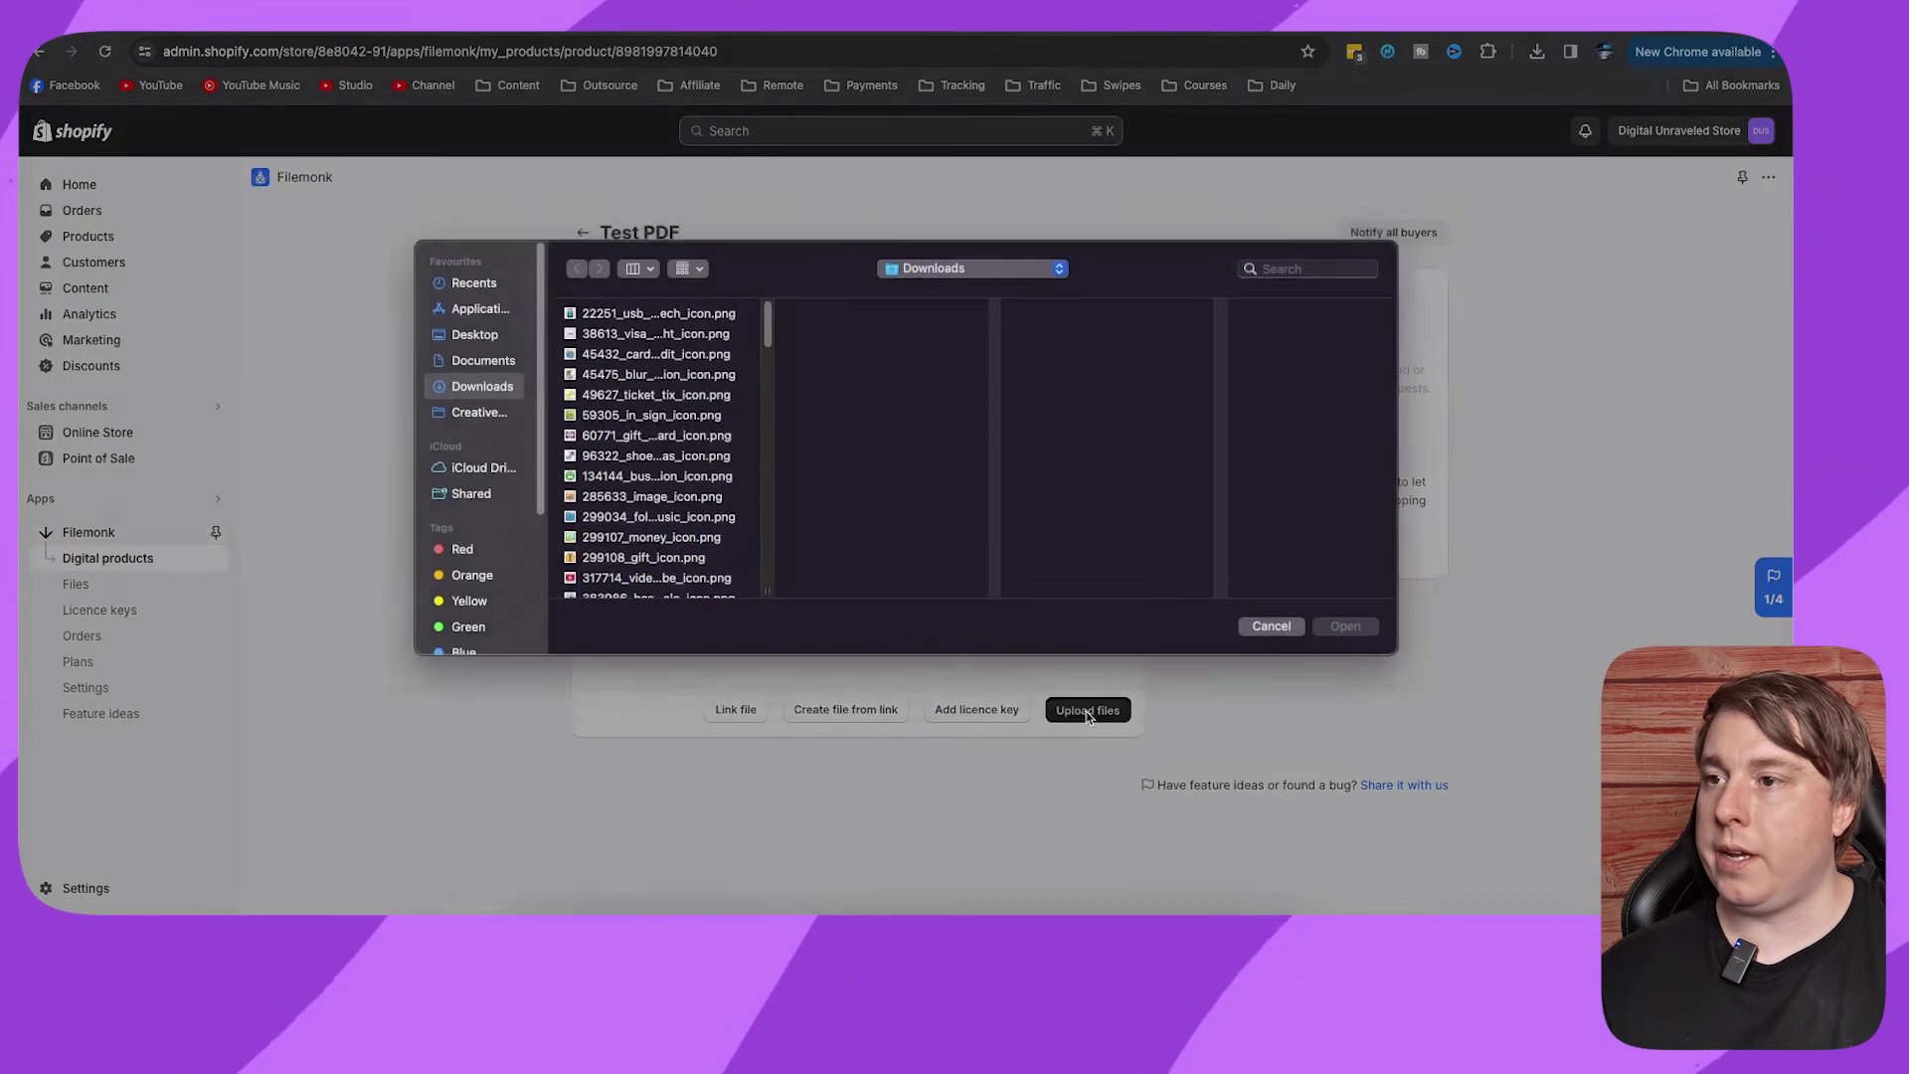
scroll(655, 454, down, 5)
scroll(655, 455, down, 4)
click(642, 545)
key(d)
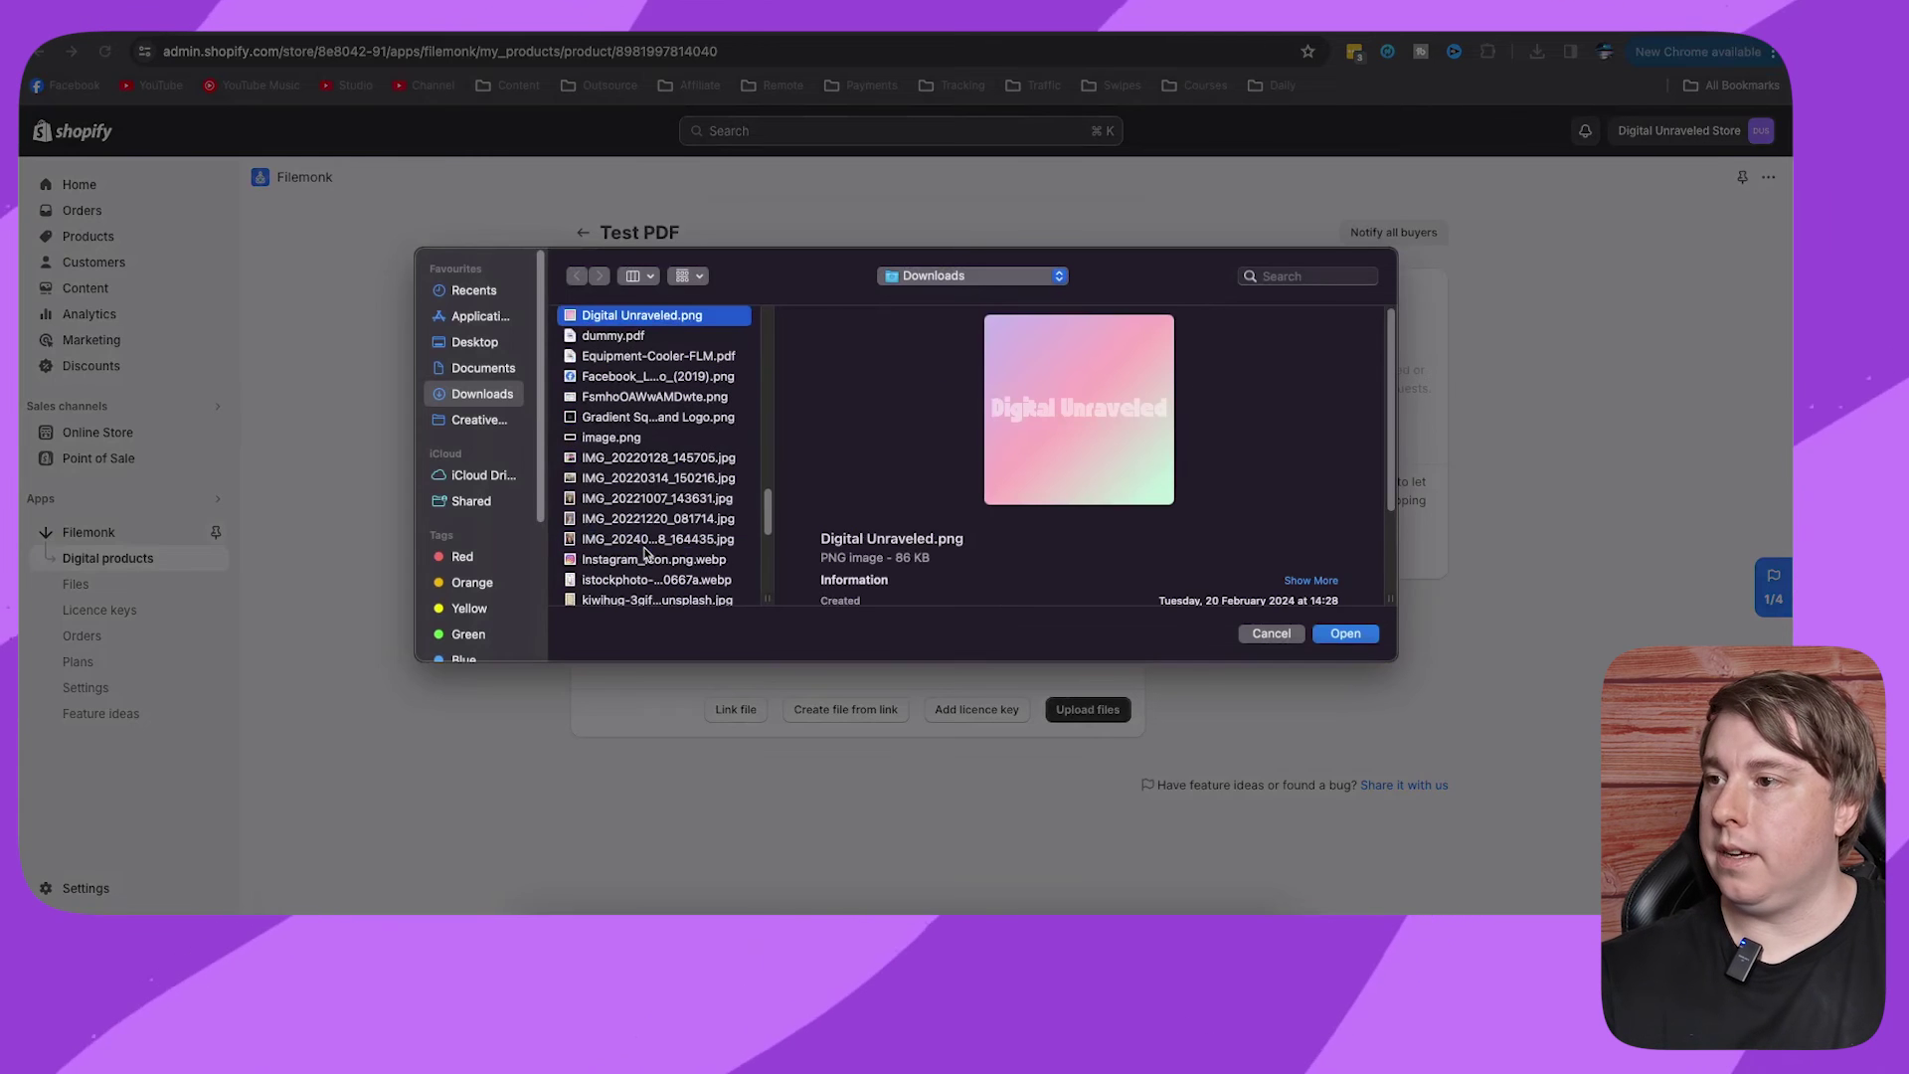
click(628, 338)
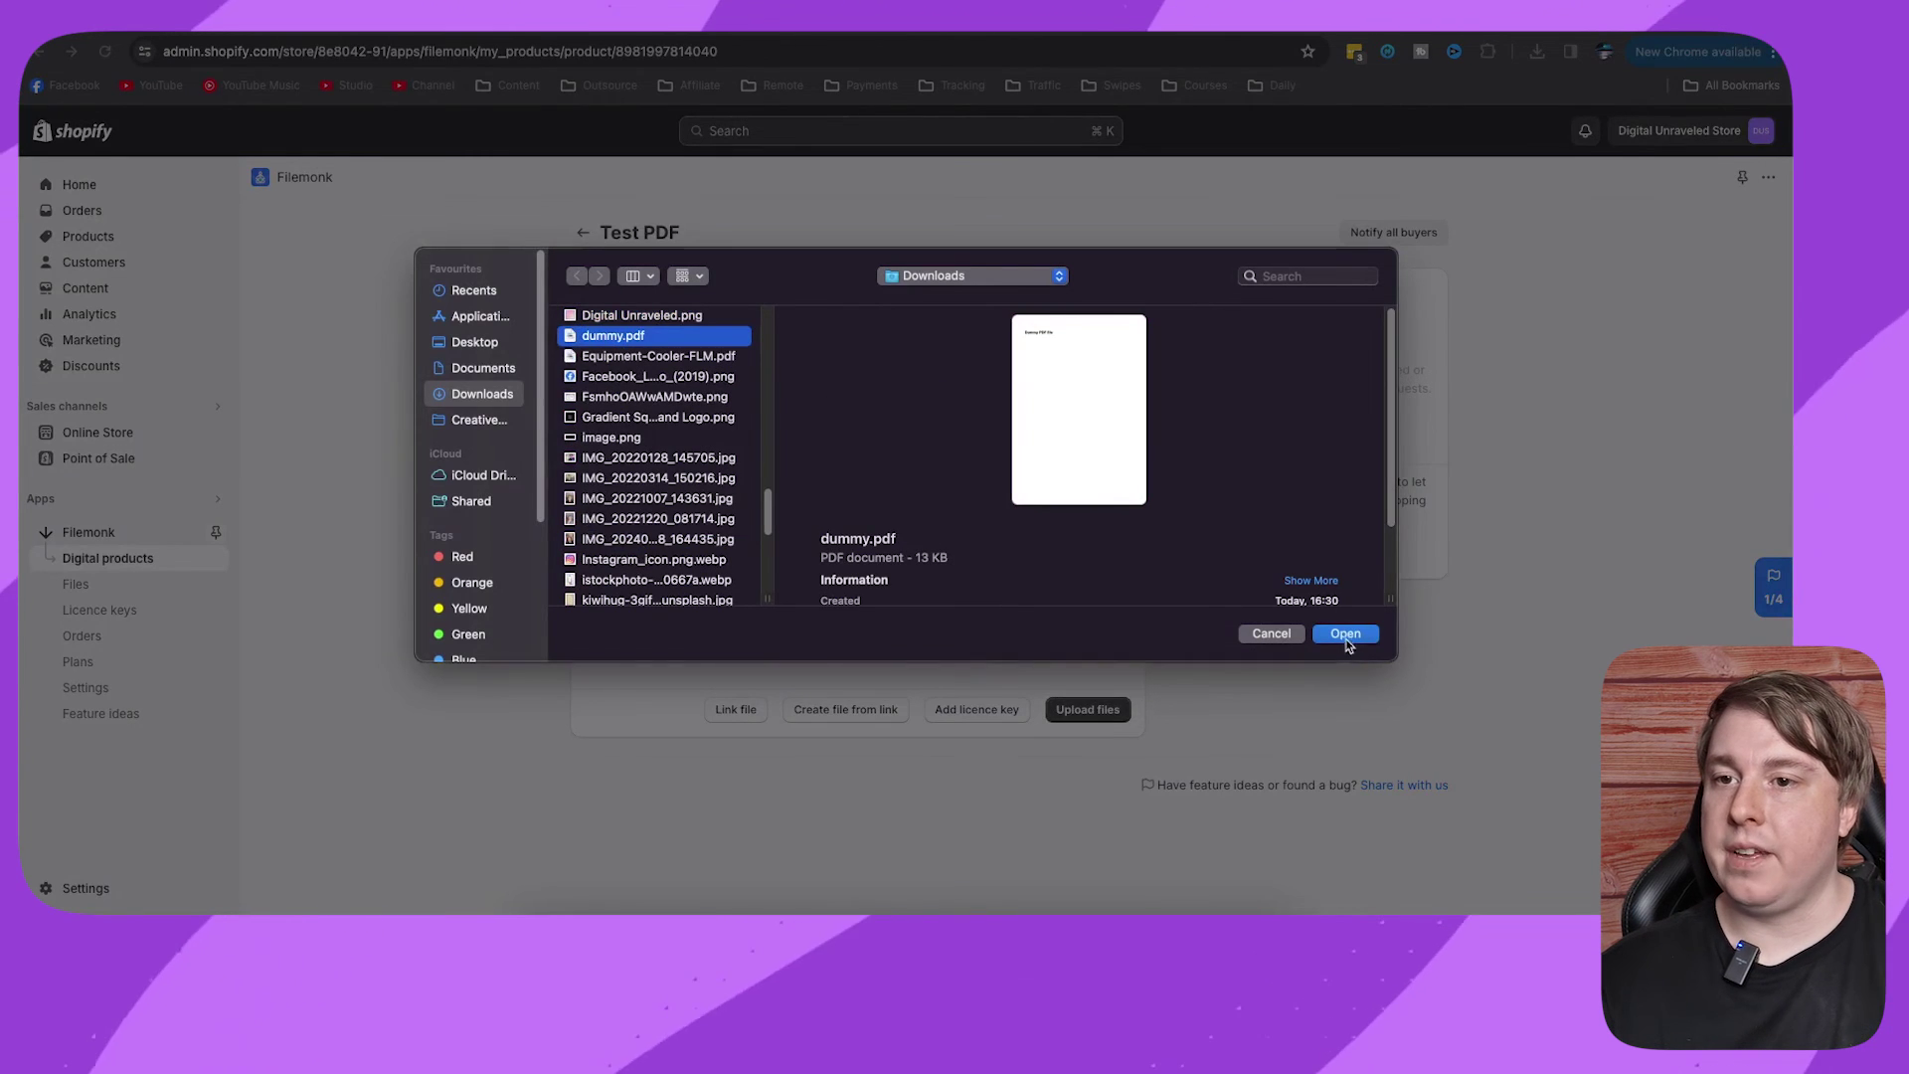
key(Return)
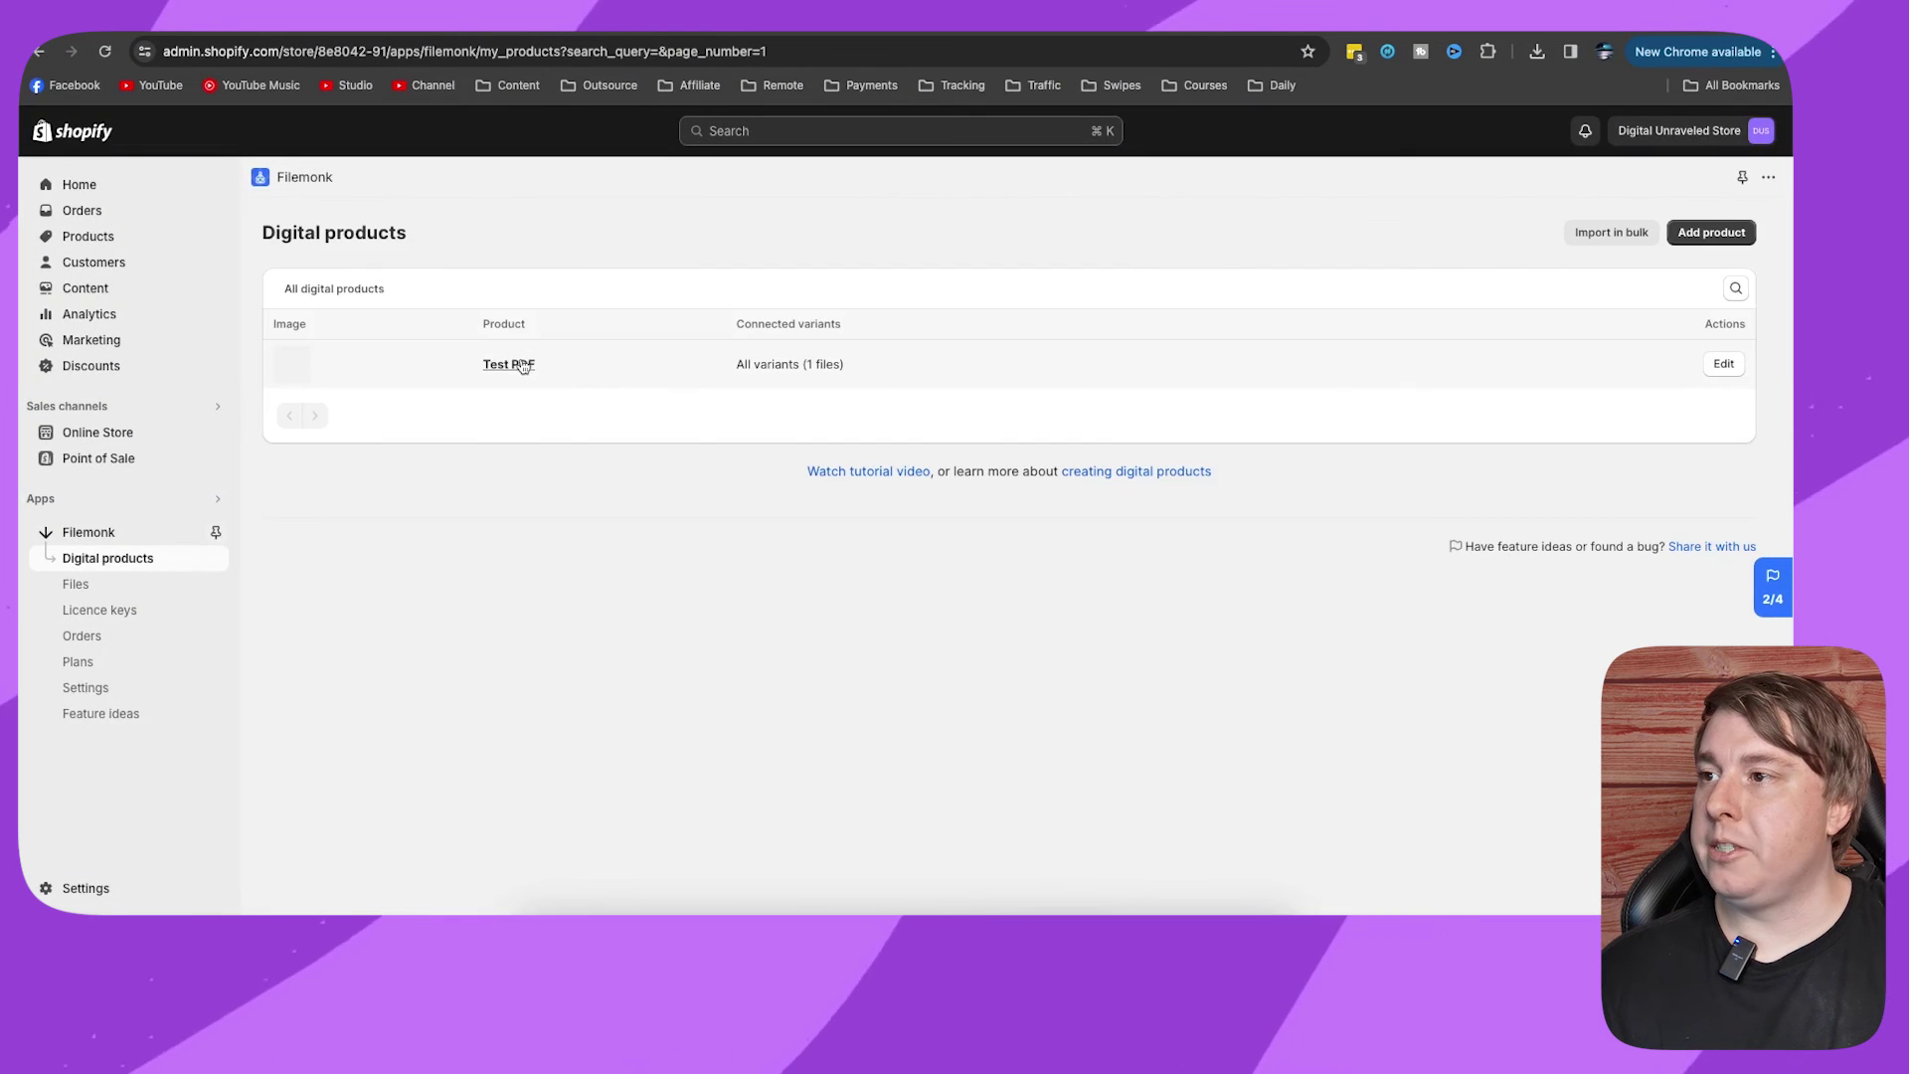
- Open Test PDF in Filemonk's digital products list to check dummy.pdf is attached
click(512, 368)
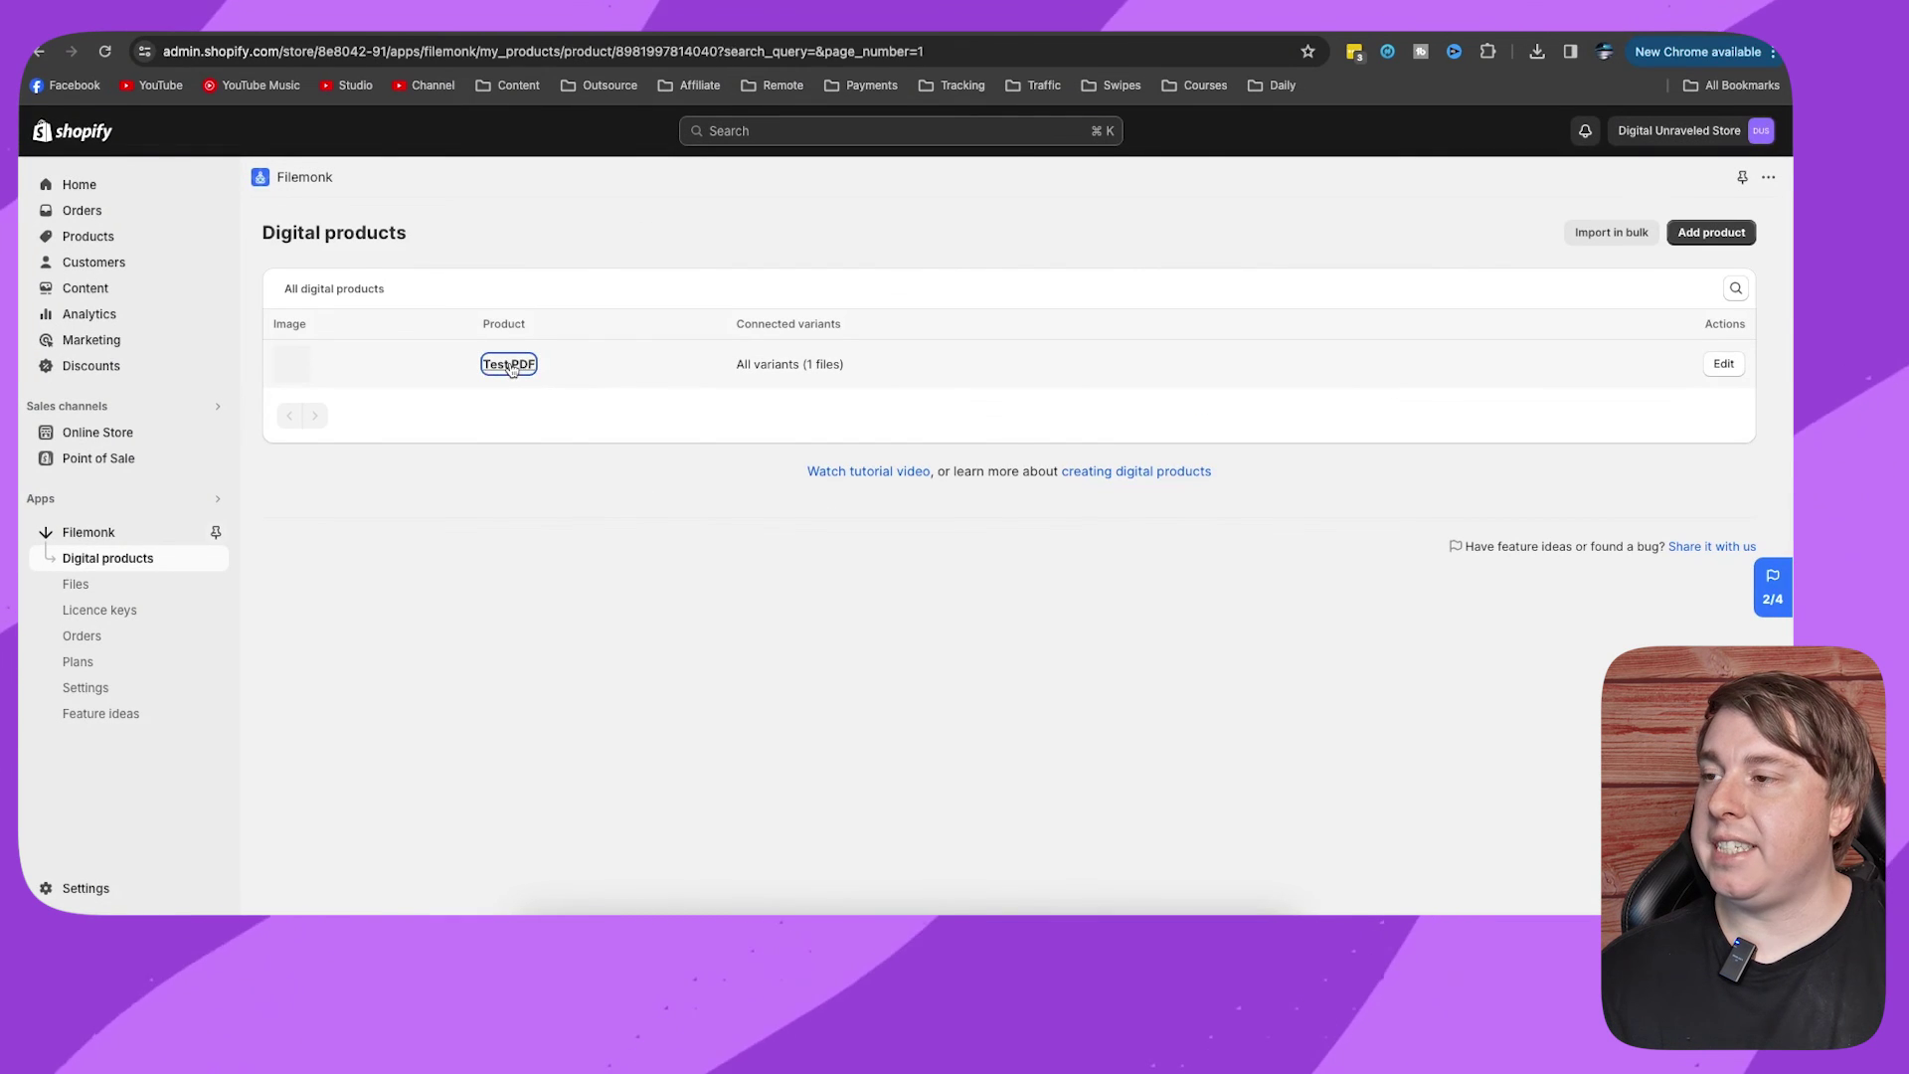
click(510, 365)
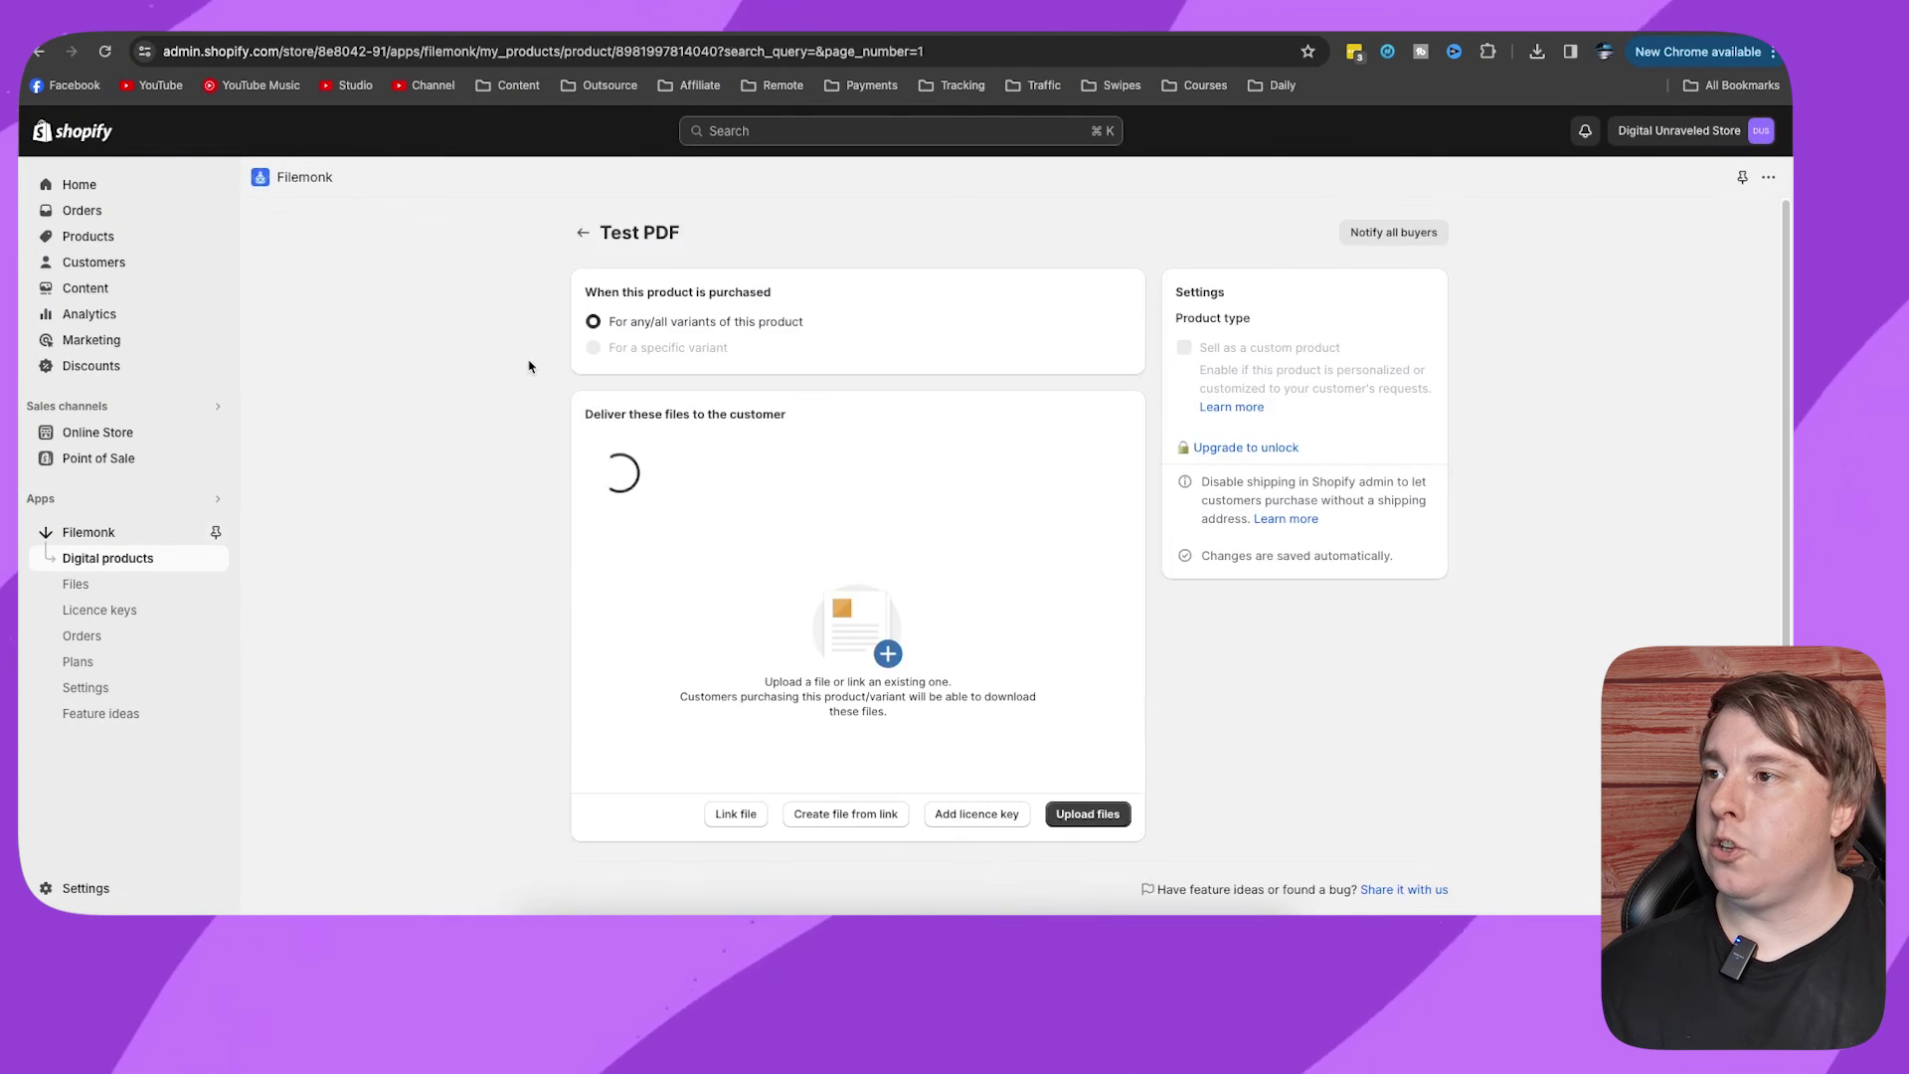